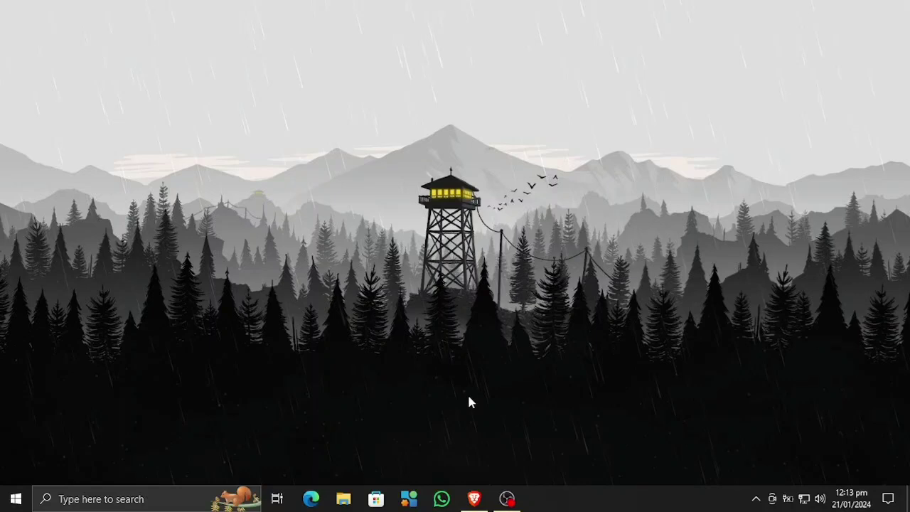
# Switch to the Brave browser and download AltServer for Windows from altstore.io, saving altinstaller.zip in the Downloads folder.
pyautogui.click(474, 498)
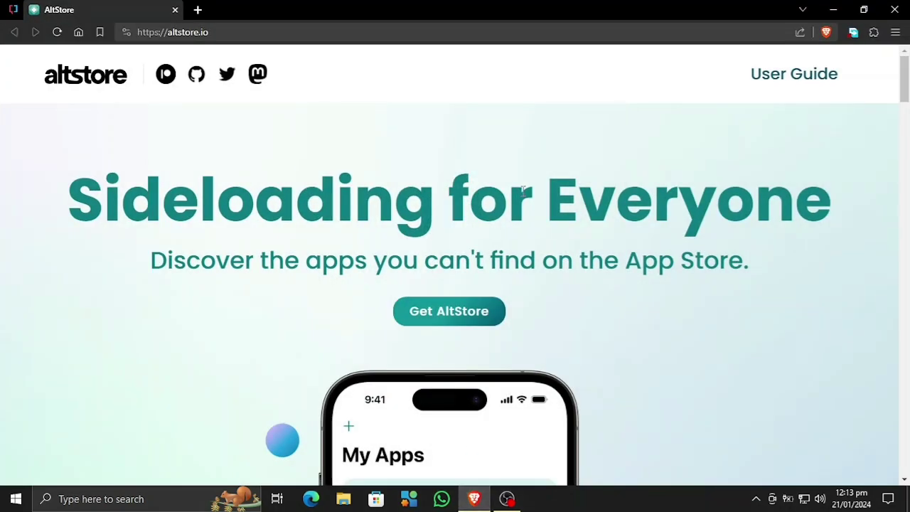
pyautogui.click(264, 33)
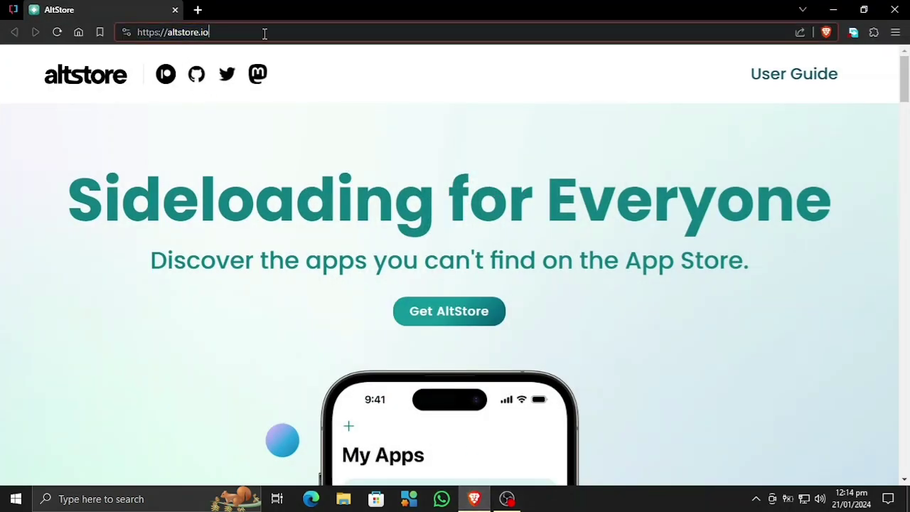
pyautogui.click(310, 68)
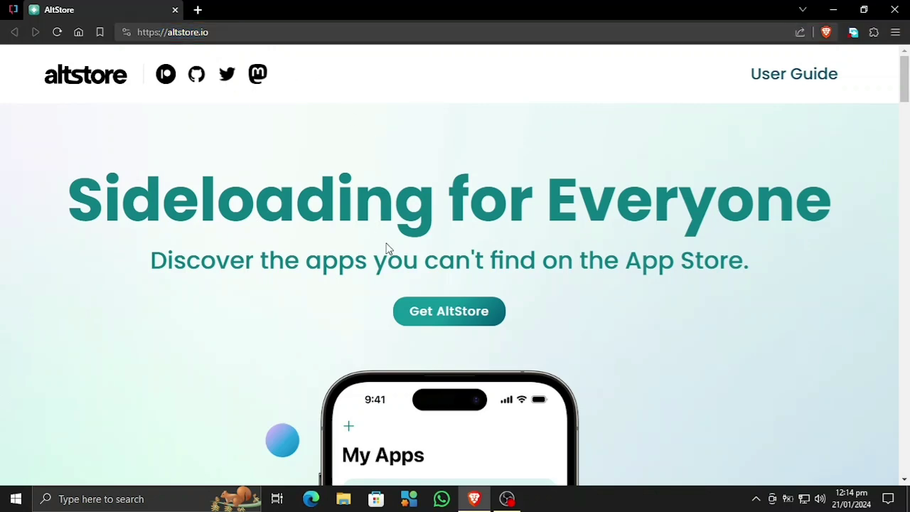
pyautogui.click(441, 320)
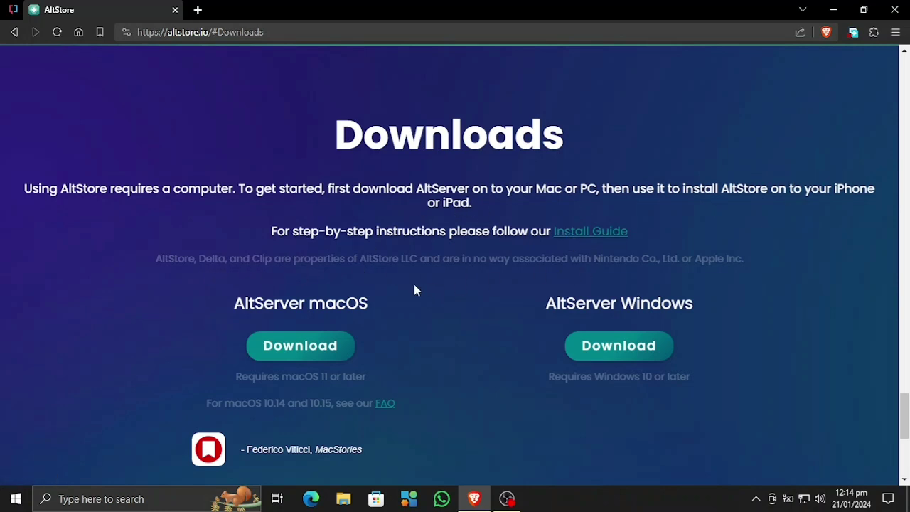
pyautogui.click(630, 351)
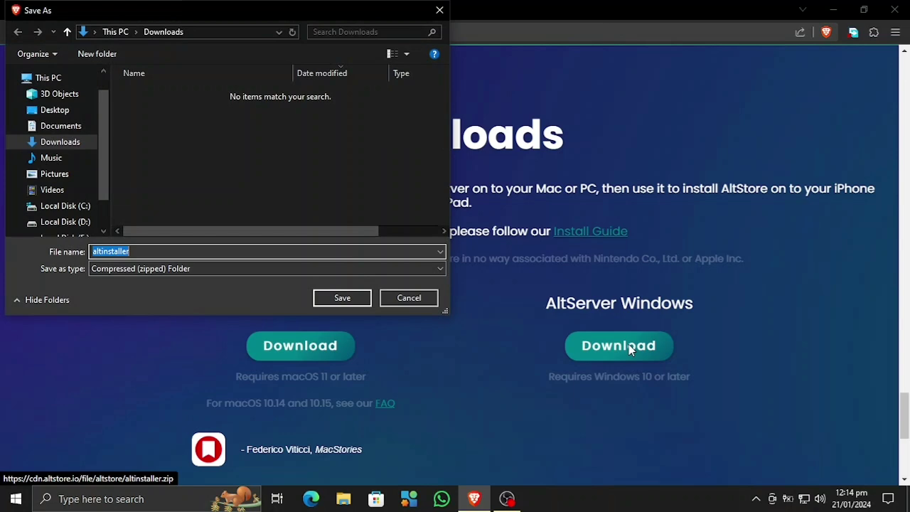
pyautogui.click(344, 299)
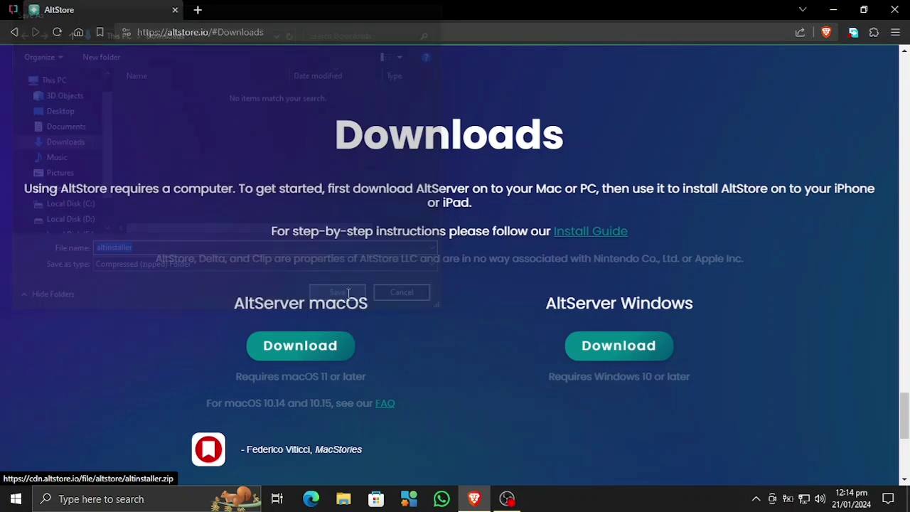
pyautogui.click(876, 33)
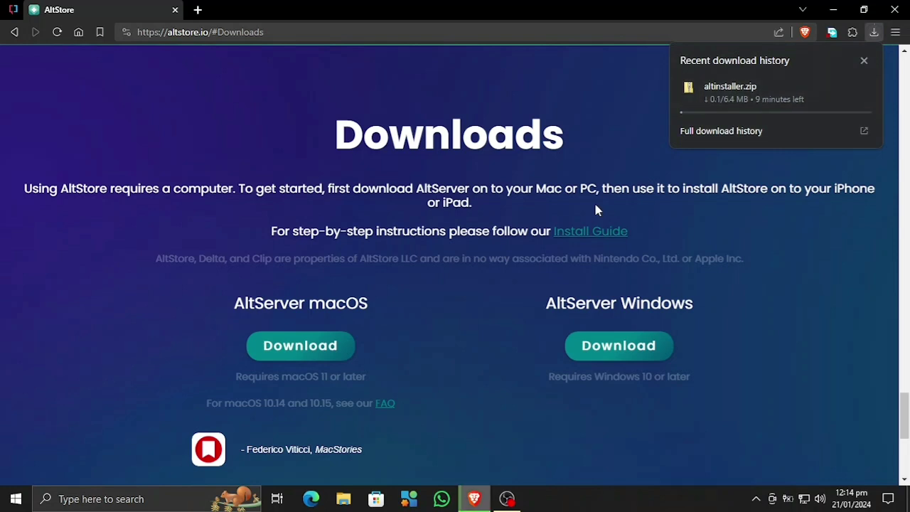
# Open AltStore's Install Guide in a new tab, and from it the Getting Started (Windows) page in another tab.
pyautogui.rightClick(584, 230)
pyautogui.click(598, 236)
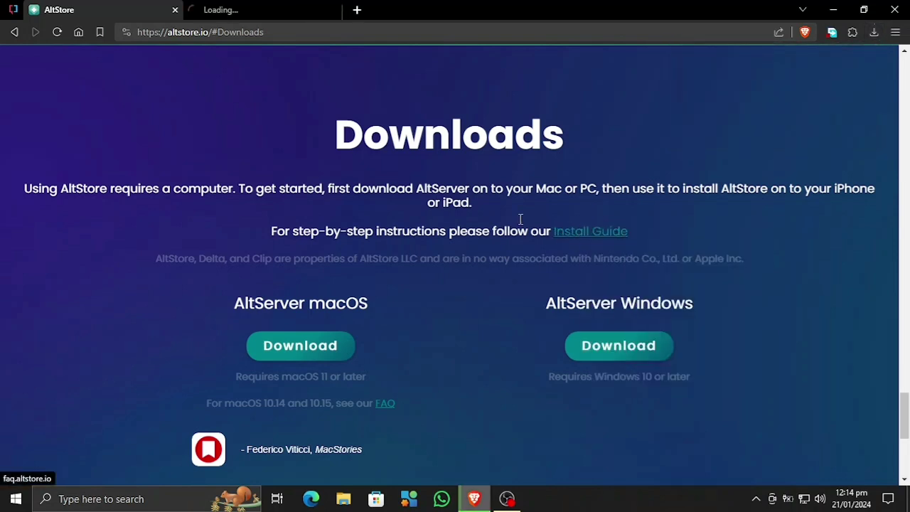
pyautogui.click(260, 10)
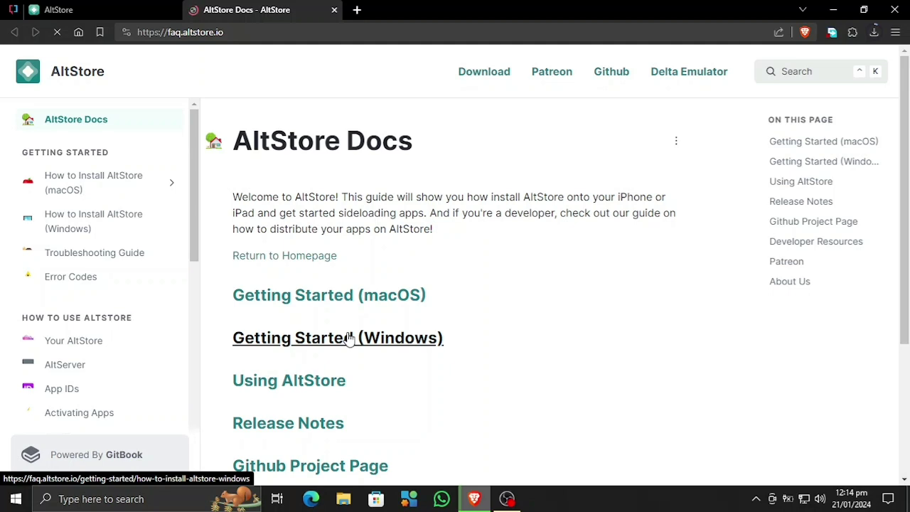
pyautogui.rightClick(350, 339)
pyautogui.click(400, 179)
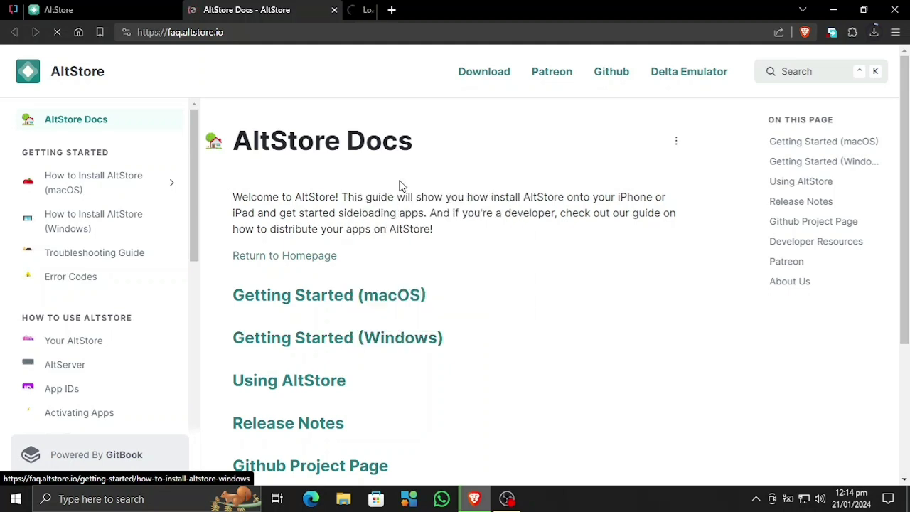
pyautogui.click(385, 8)
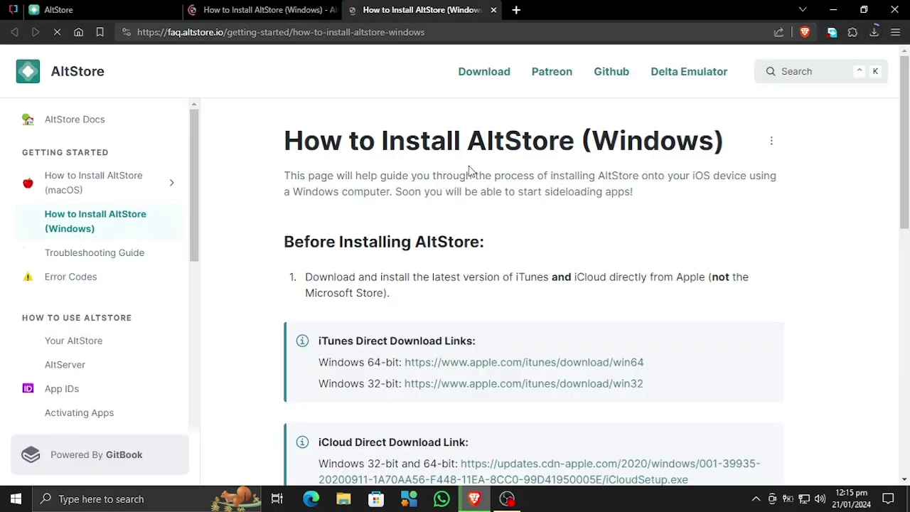
# Download the 64-bit Windows version of iTunes from the guide's direct links, saving iTunes64Setup in the Downloads folder.
pyautogui.scroll(-1, 413, 266)
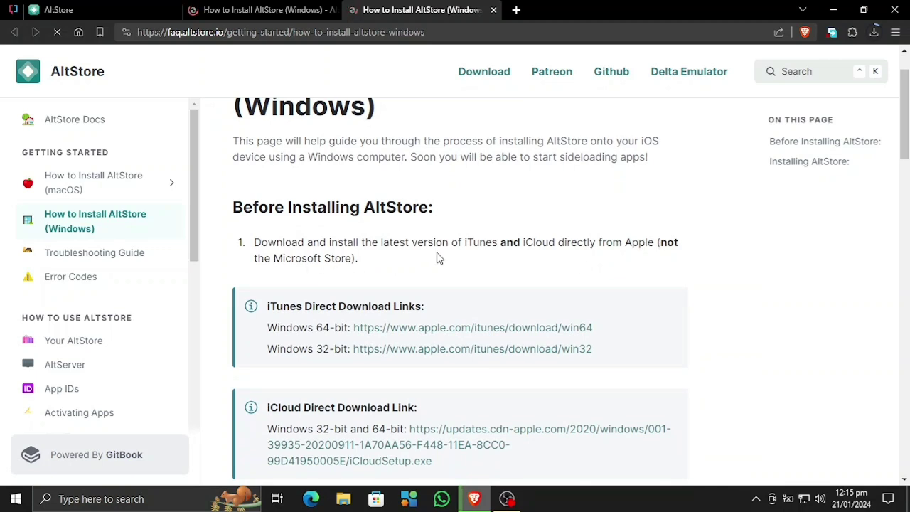
pyautogui.moveTo(660, 243); pyautogui.dragTo(646, 262)
pyautogui.click(506, 268)
pyautogui.scroll(-1, 352, 280)
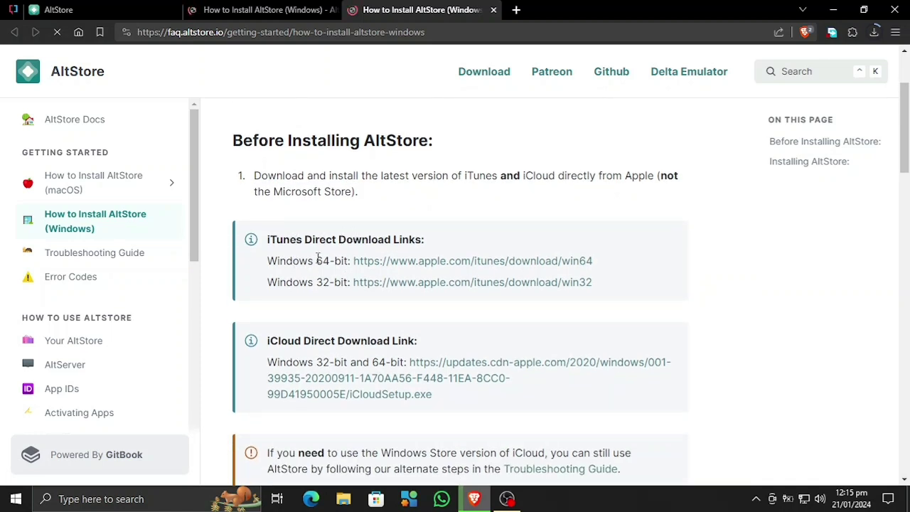
pyautogui.rightClick(470, 262)
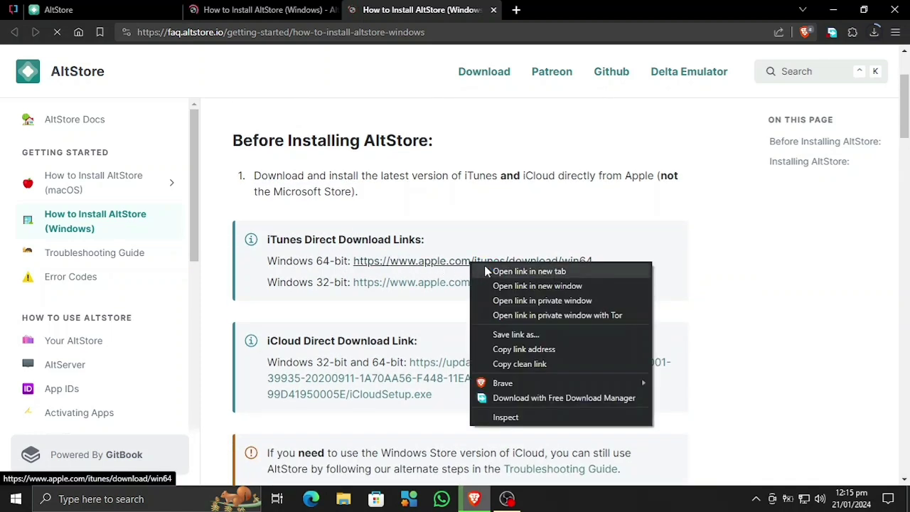
pyautogui.click(491, 270)
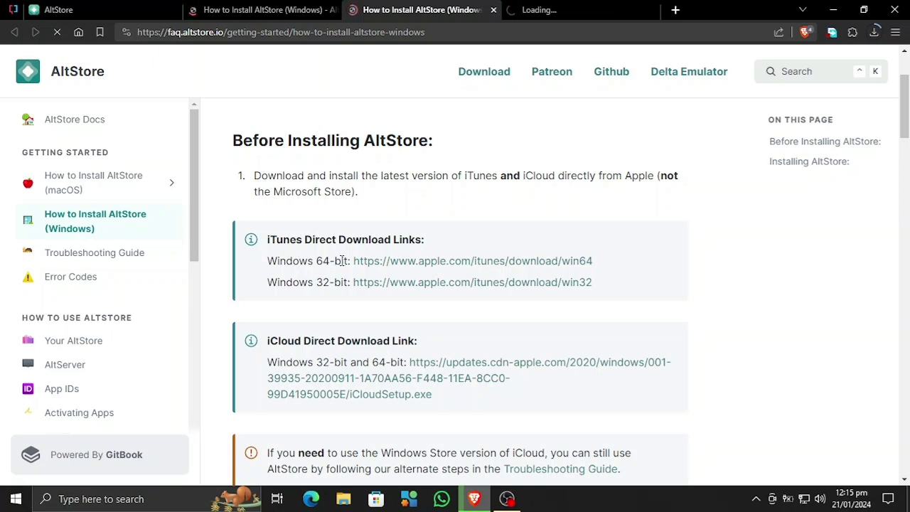
pyautogui.moveTo(341, 261); pyautogui.dragTo(287, 261)
pyautogui.click(280, 283)
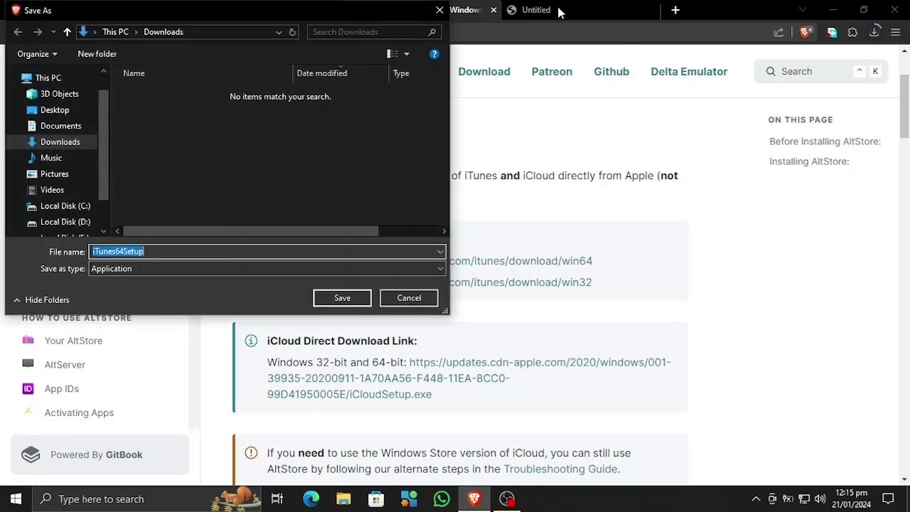
pyautogui.click(344, 298)
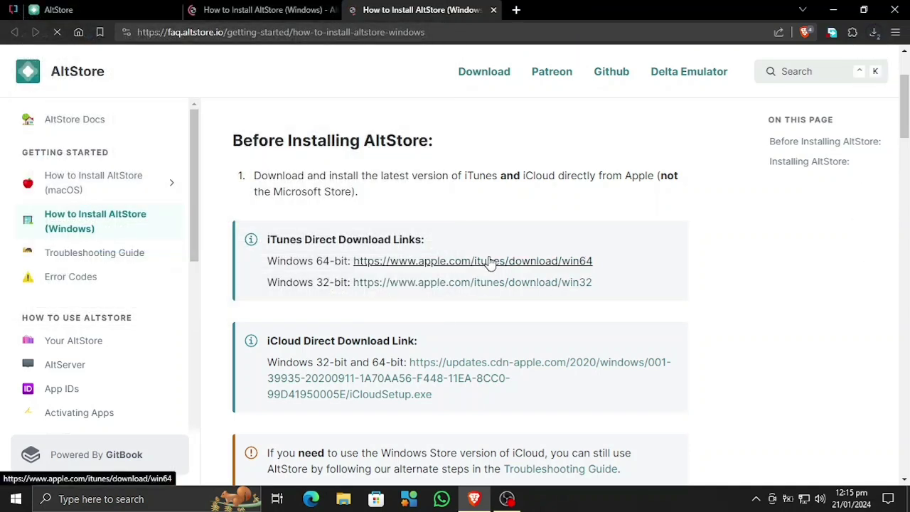
# Download iCloud from the guide's direct link, saving iCloudSetup in the Downloads folder, and check the progress of the downloads.
pyautogui.scroll(-2, 292, 384)
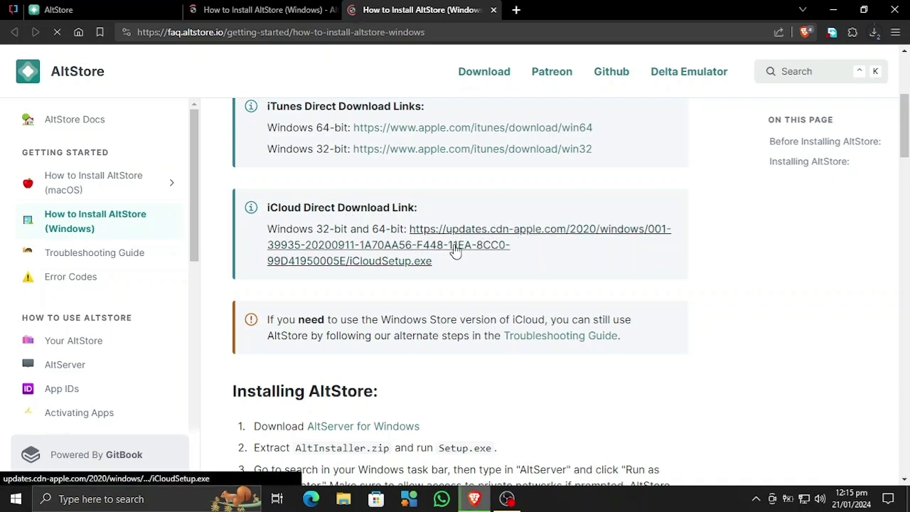
pyautogui.rightClick(453, 245)
pyautogui.click(469, 251)
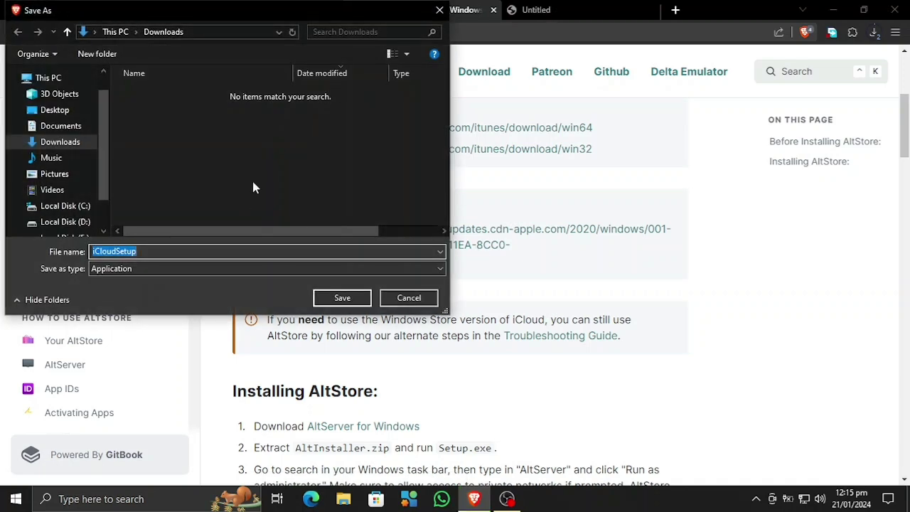
pyautogui.click(338, 299)
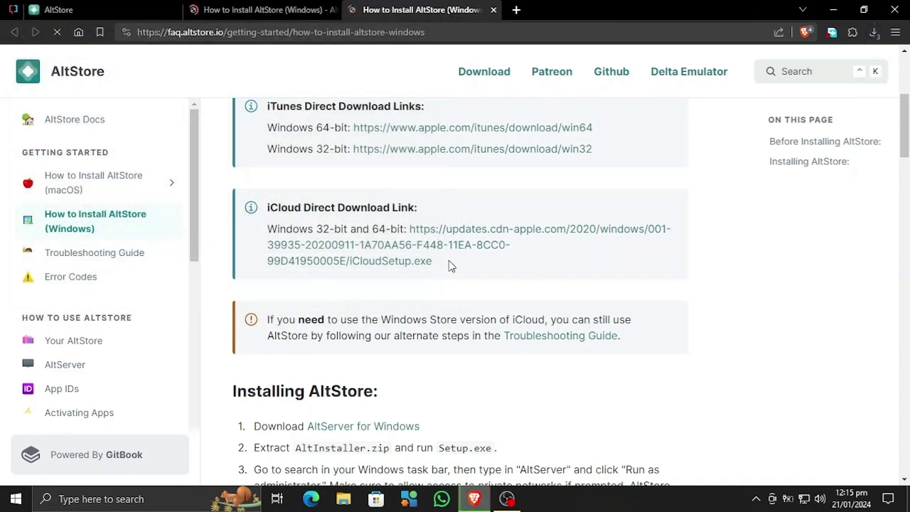
pyautogui.click(873, 32)
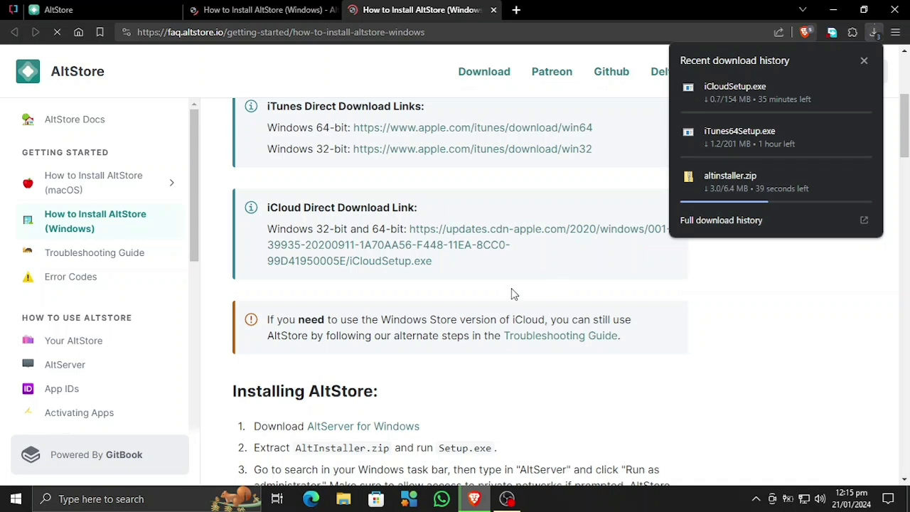
pyautogui.click(416, 325)
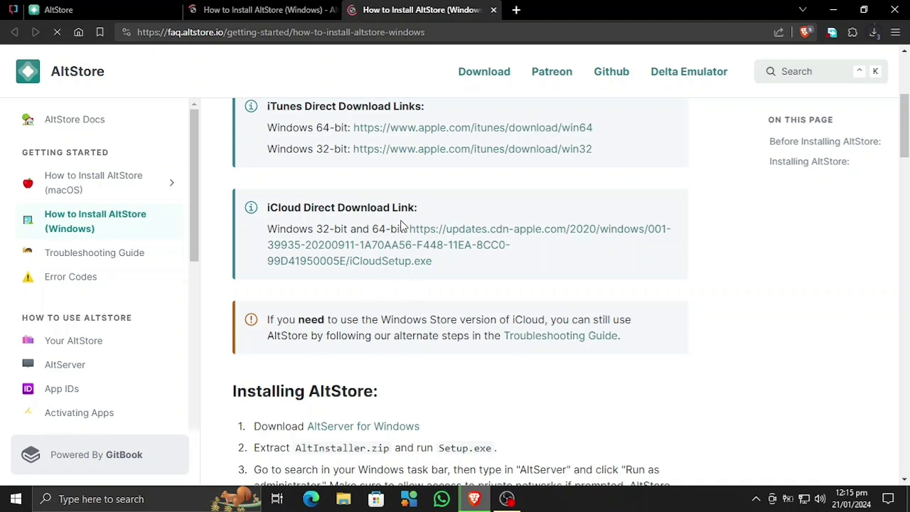
# Read through the Installing AltStore instructions, including running Setup.exe, Wi-Fi sync, Apple ID sign-in, trusting the profile and enabling Developer Mode.
pyautogui.scroll(-4, 402, 226)
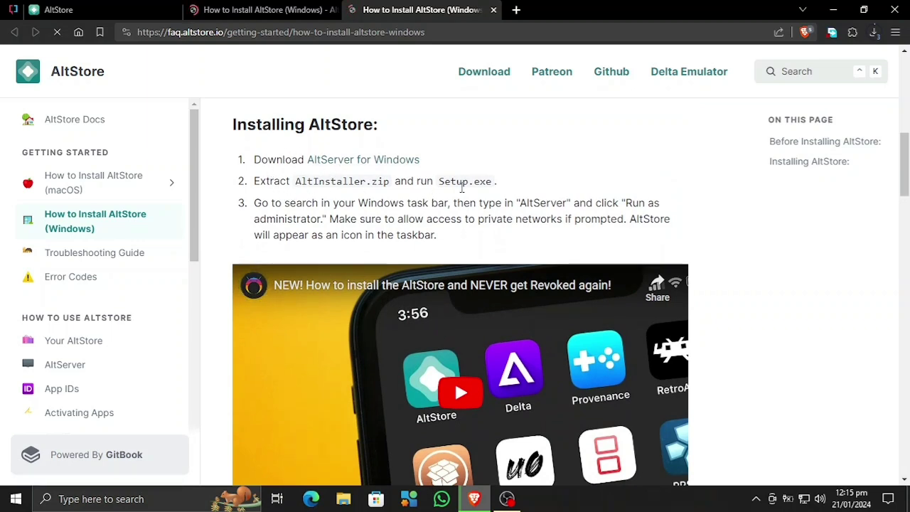
pyautogui.scroll(-1, 314, 230)
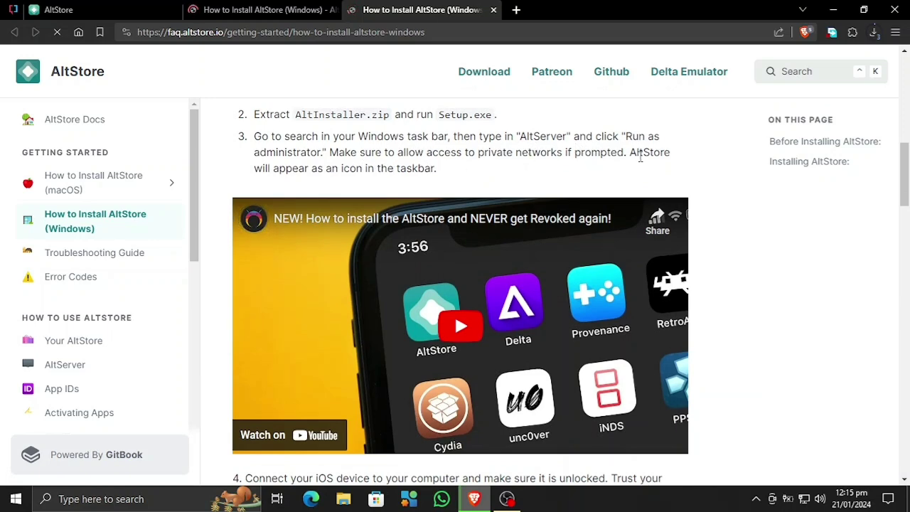
pyautogui.scroll(-5, 424, 168)
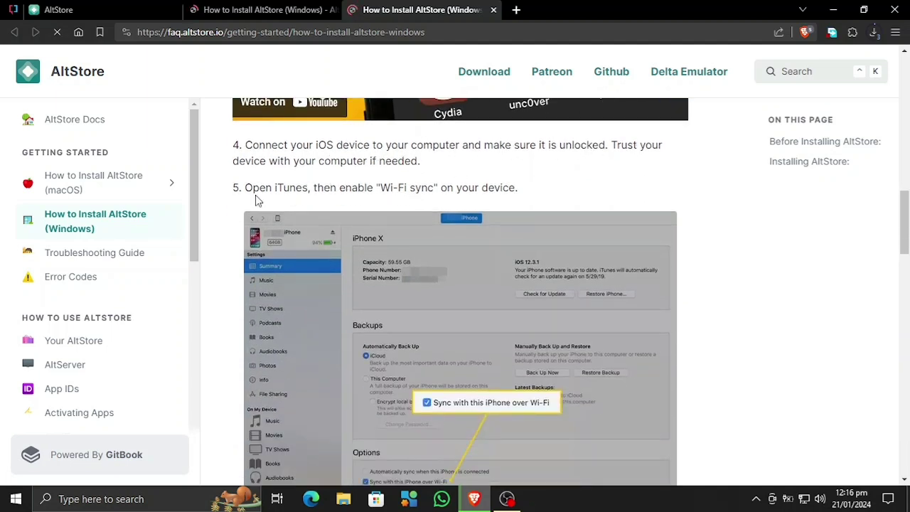
pyautogui.scroll(-6, 400, 203)
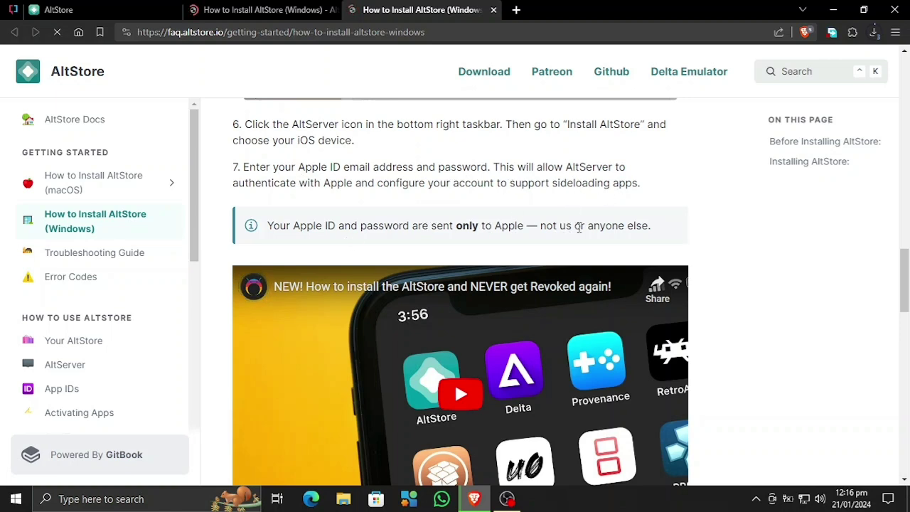
pyautogui.tripleClick(277, 223)
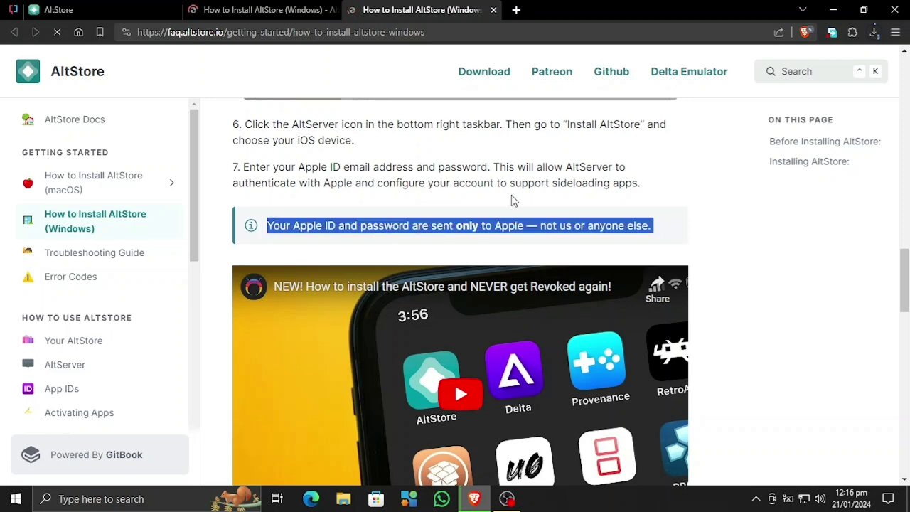
pyautogui.scroll(-5, 413, 199)
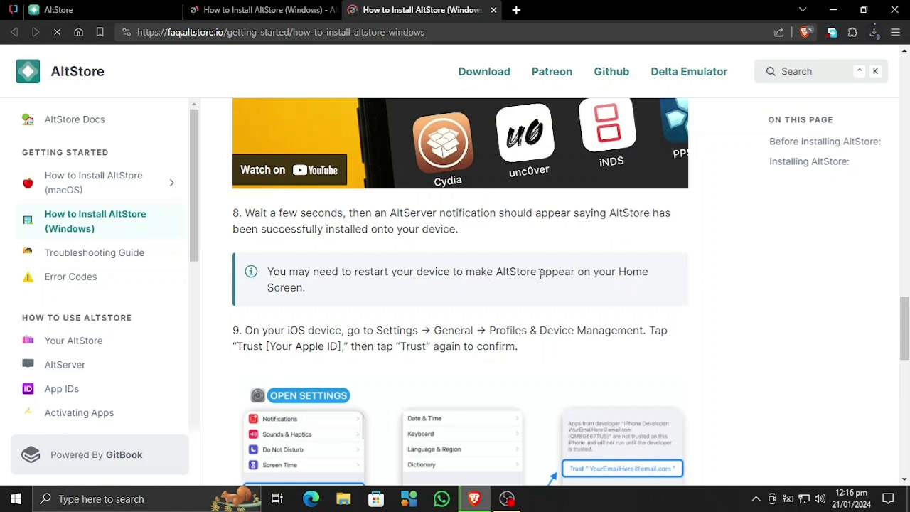
pyautogui.tripleClick(287, 288)
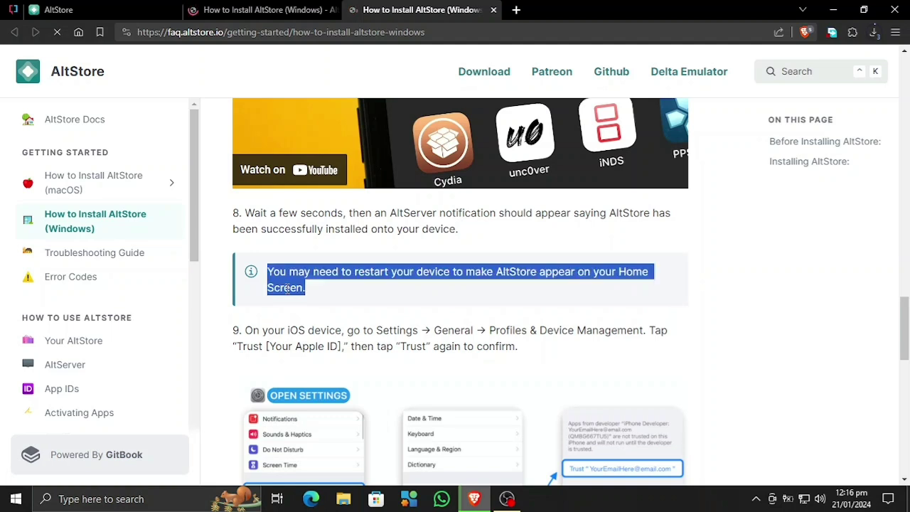
pyautogui.click(377, 292)
pyautogui.scroll(-2, 377, 291)
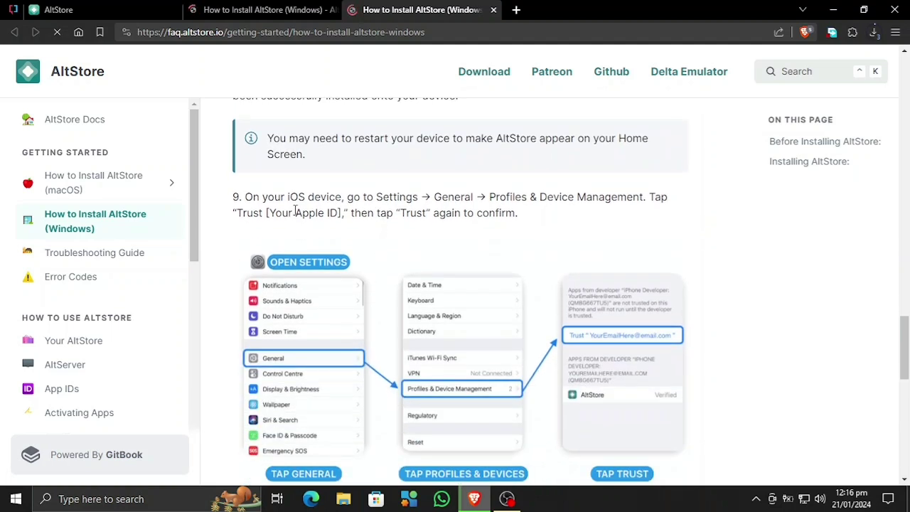
pyautogui.tripleClick(414, 201)
pyautogui.click(415, 211)
pyautogui.scroll(-1, 384, 273)
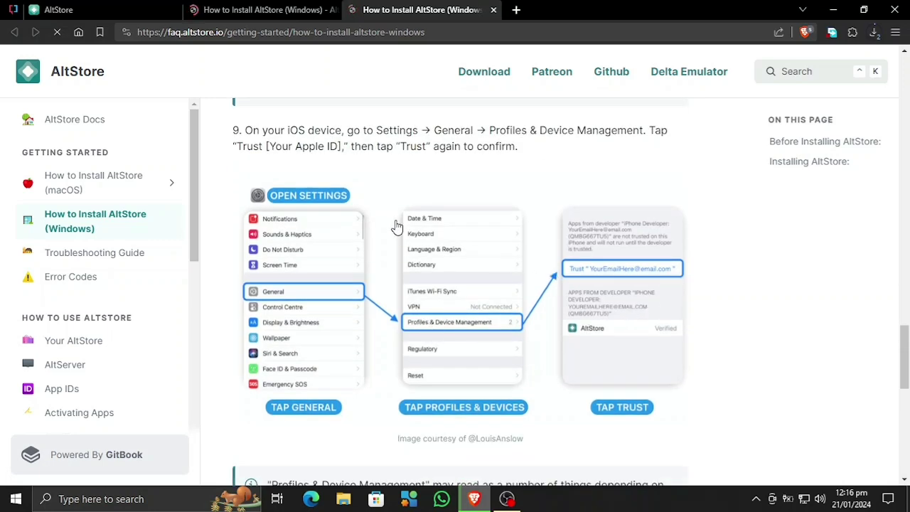
pyautogui.scroll(-4, 393, 226)
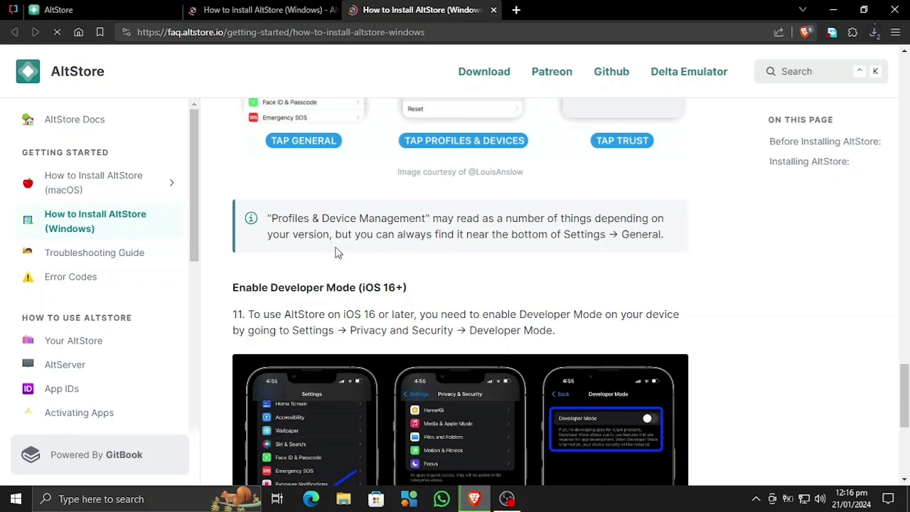
pyautogui.scroll(-2, 370, 235)
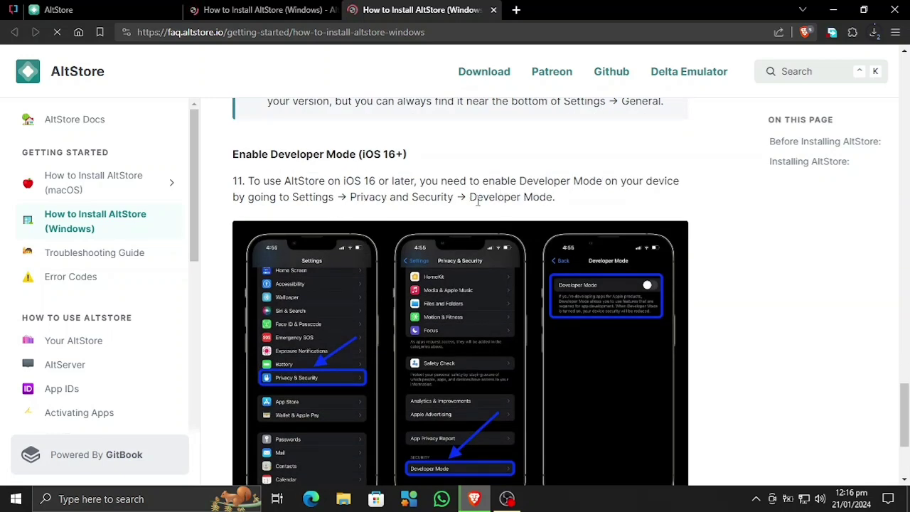
pyautogui.scroll(-2, 441, 263)
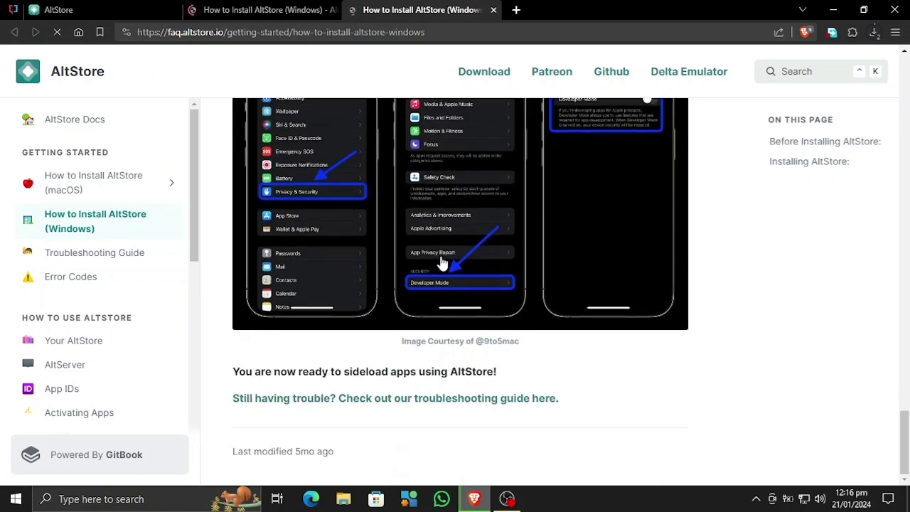
pyautogui.scroll(8, 446, 322)
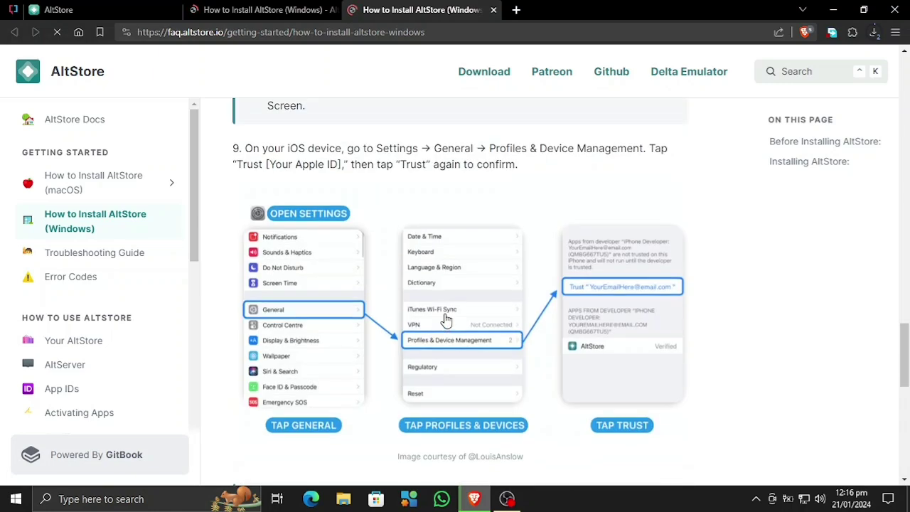
# Show the downloaded altinstaller.zip in the Downloads folder from the browser's download history and refresh the folder's file list.
pyautogui.scroll(15, 446, 322)
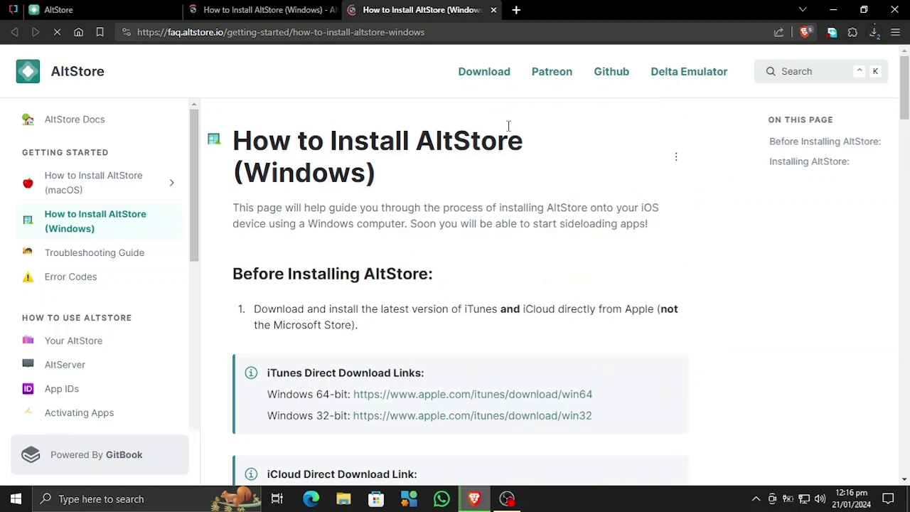
pyautogui.click(873, 32)
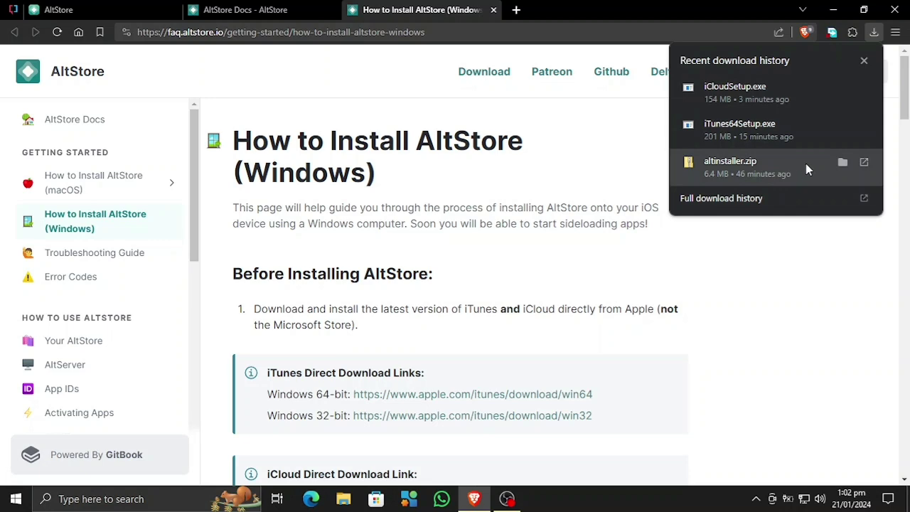
pyautogui.click(847, 162)
pyautogui.rightClick(310, 194)
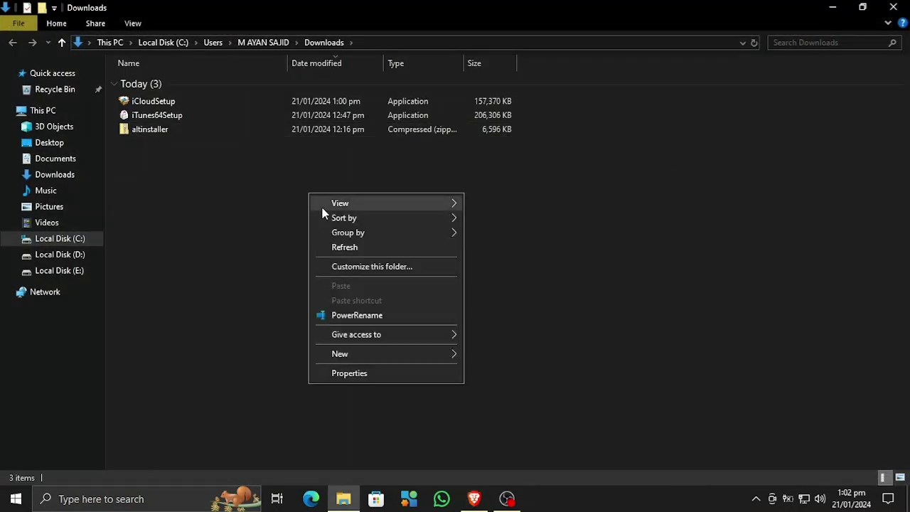
pyautogui.click(344, 248)
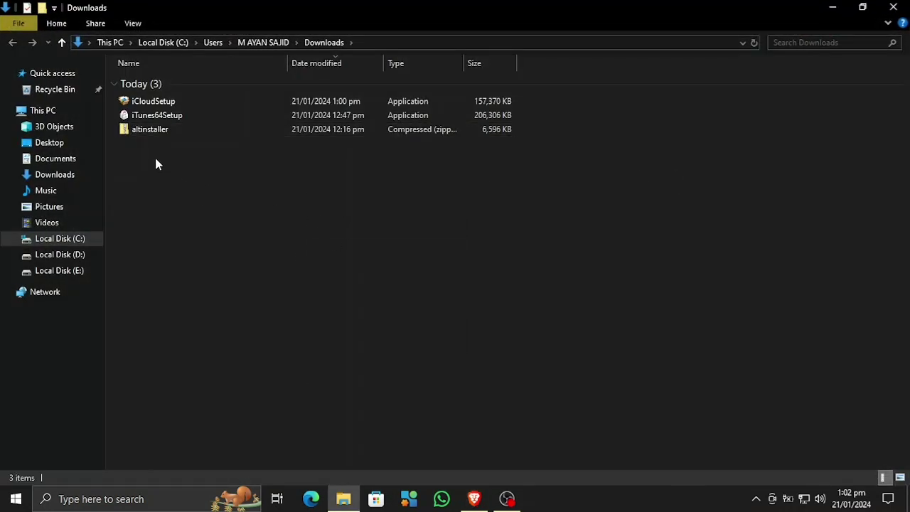
# Try to install iCloud by running iCloudSetup from the Downloads folder, and exit the installer.
pyautogui.doubleClick(157, 103)
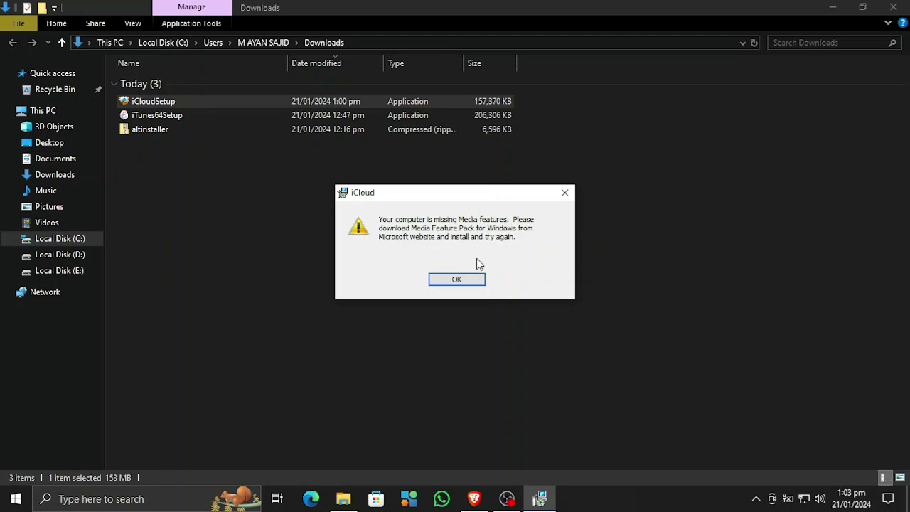
pyautogui.click(453, 279)
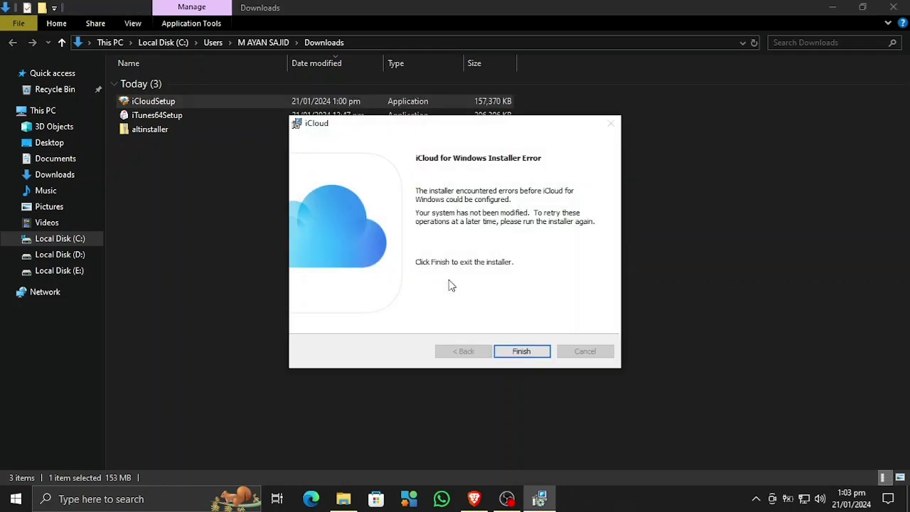
pyautogui.click(519, 356)
# Switch back to the Brave browser and search Google for "windows media feature" in a new tab.
pyautogui.click(475, 499)
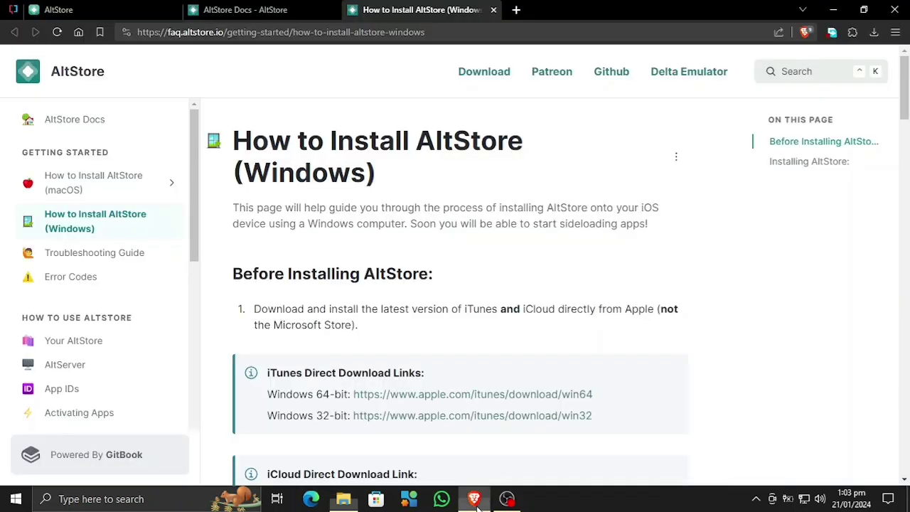
pyautogui.click(516, 10)
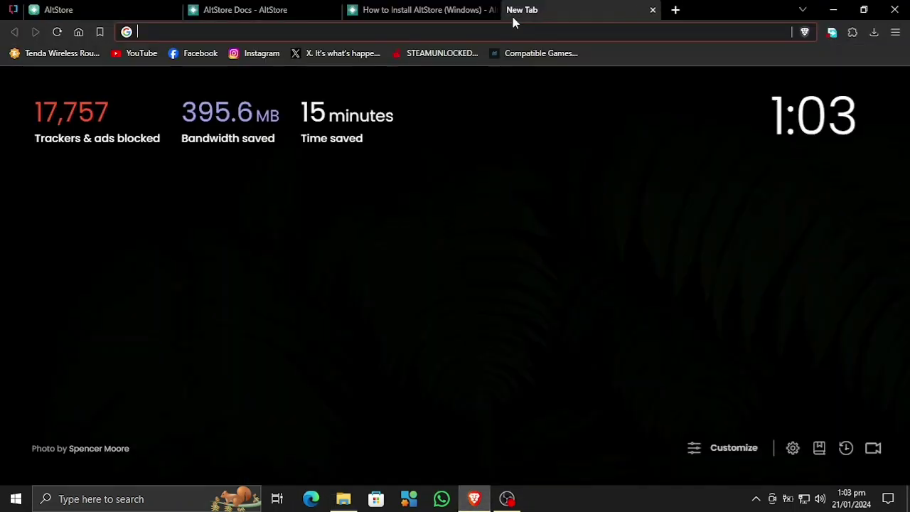
pyautogui.write('windo')
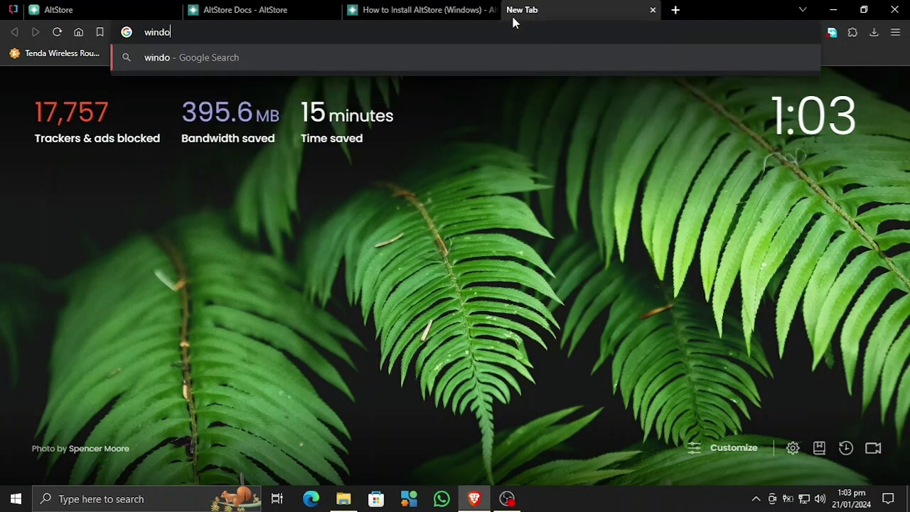
pyautogui.write('ws media')
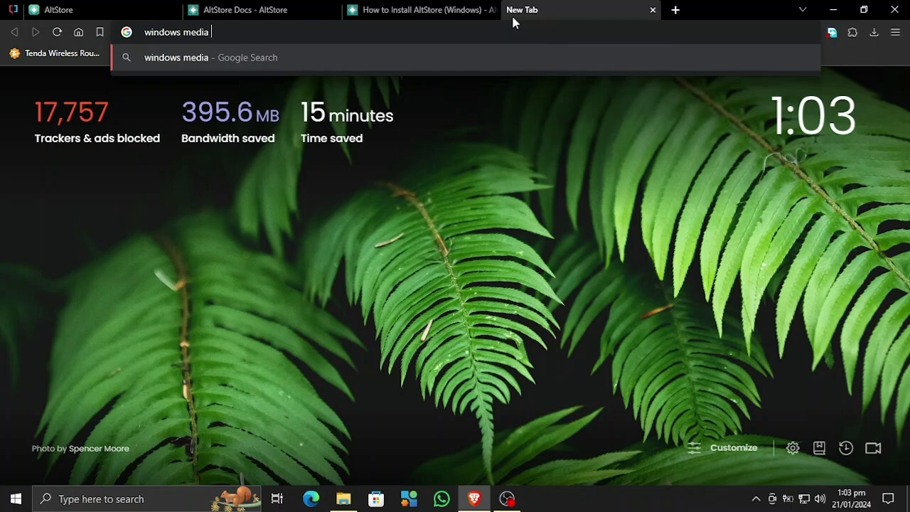
pyautogui.write(' featur')
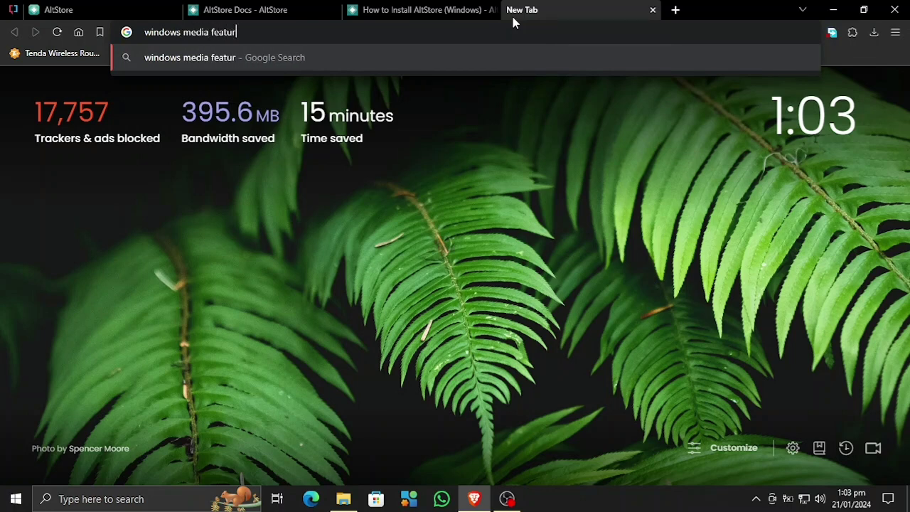
pyautogui.write('e')
pyautogui.press('Return')
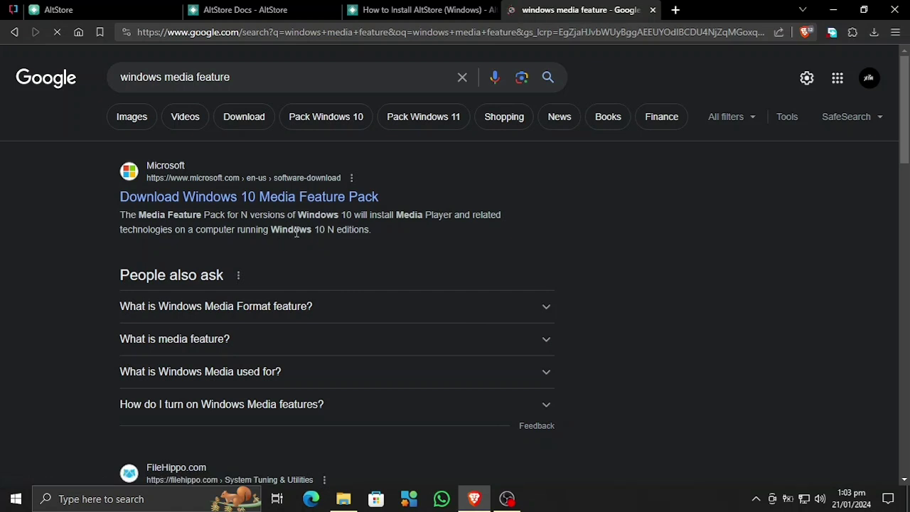
# Open Microsoft's Download Windows 10 Media Feature Pack page and review its sections and the list of available editions.
pyautogui.click(240, 197)
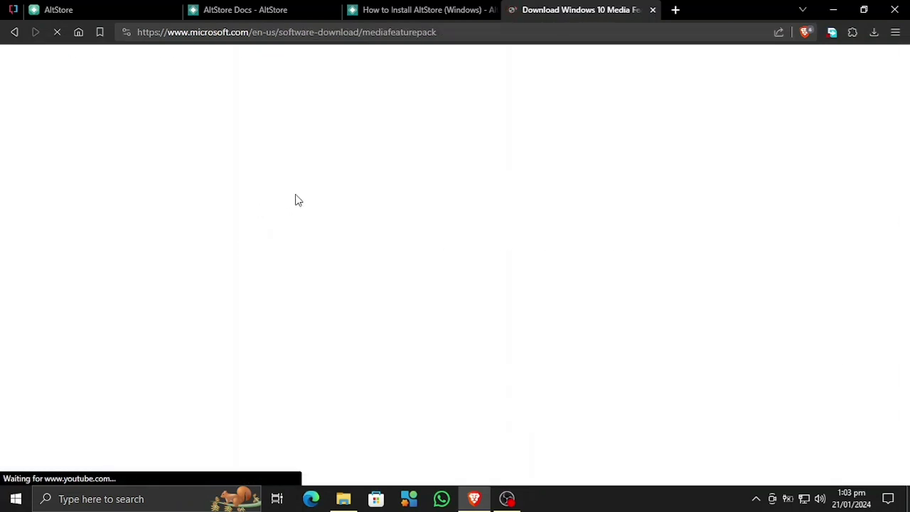
pyautogui.scroll(-1, 189, 362)
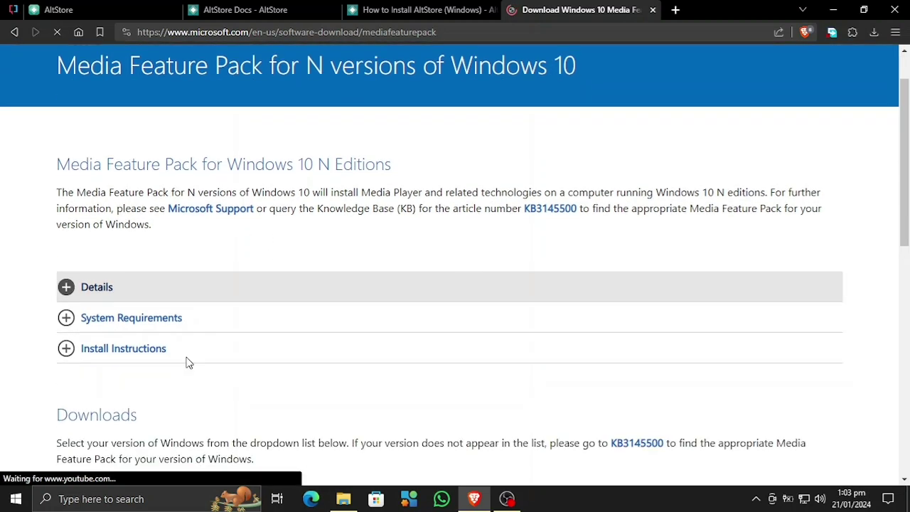
pyautogui.scroll(-3, 189, 363)
pyautogui.scroll(-1, 191, 249)
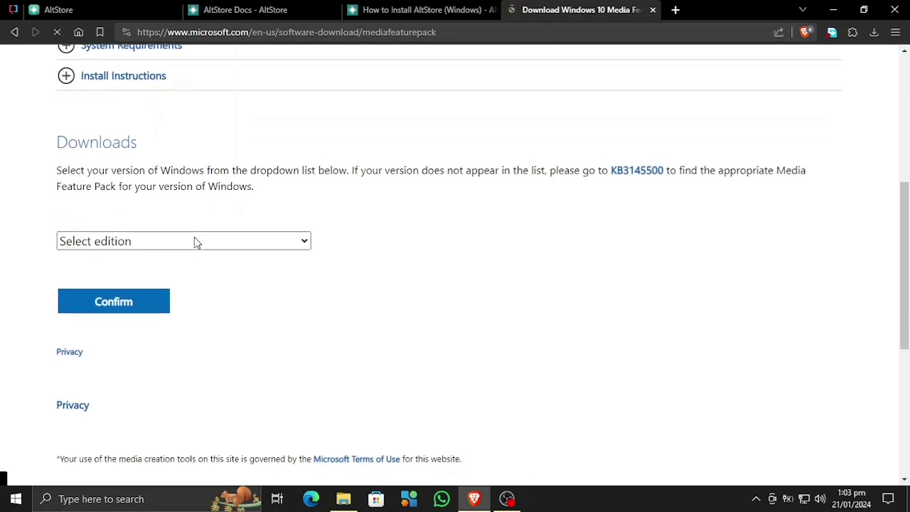
pyautogui.click(303, 245)
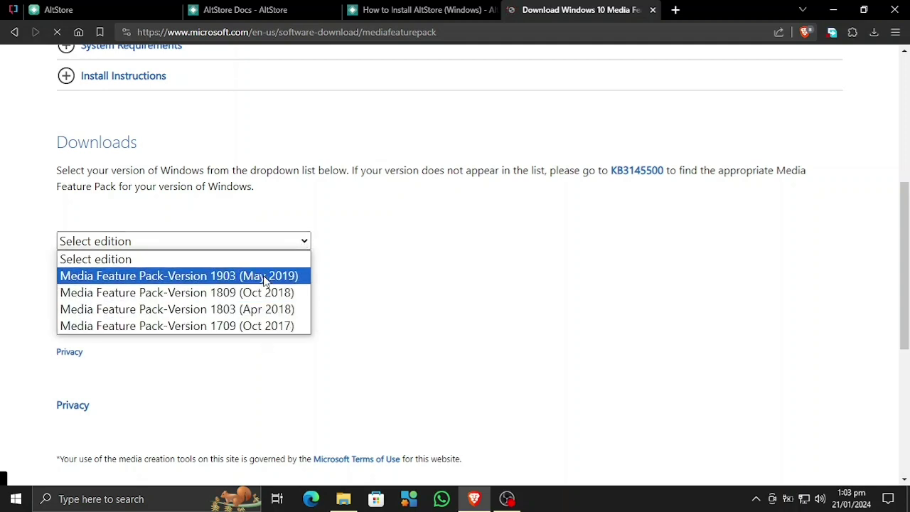
pyautogui.click(533, 264)
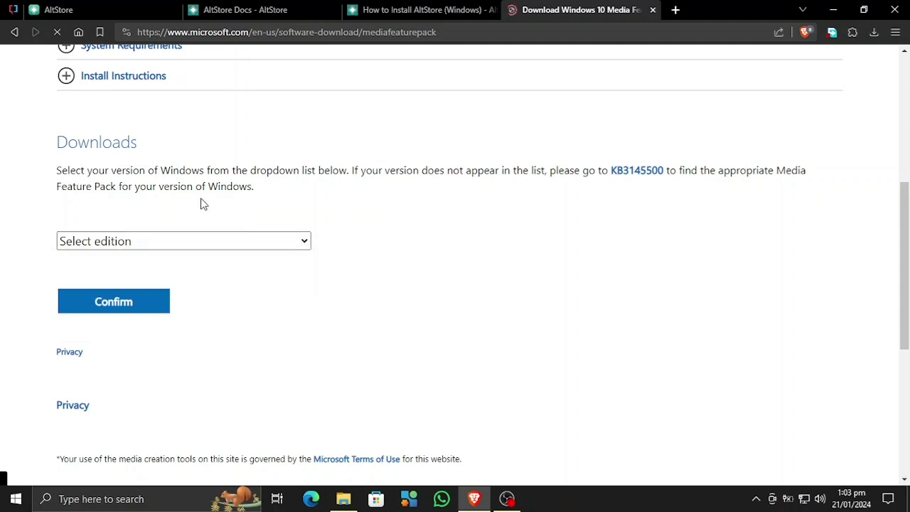
pyautogui.scroll(-3, 319, 238)
pyautogui.scroll(5, 320, 237)
pyautogui.scroll(3, 319, 237)
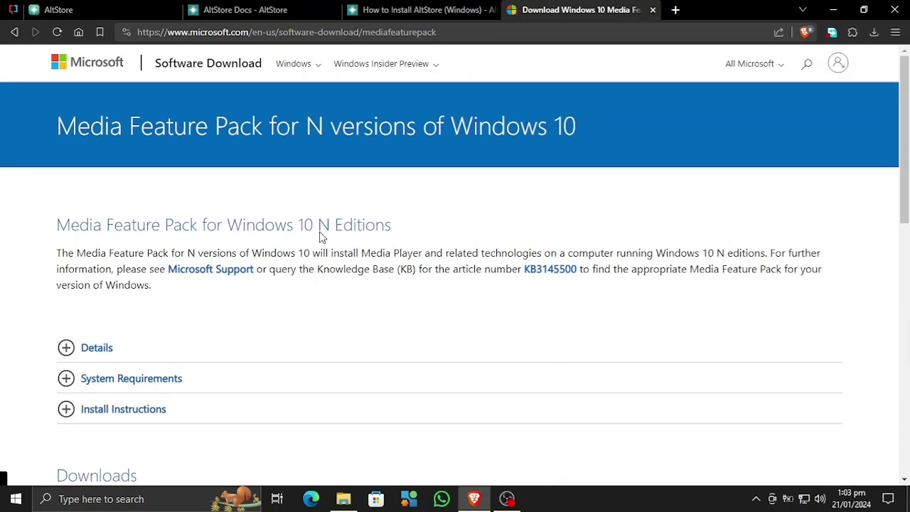
# Return to the results, search for "windows media feature pack windows 10 pro" and expand the answer on whether Windows 10 Pro has the pack.
pyautogui.click(14, 32)
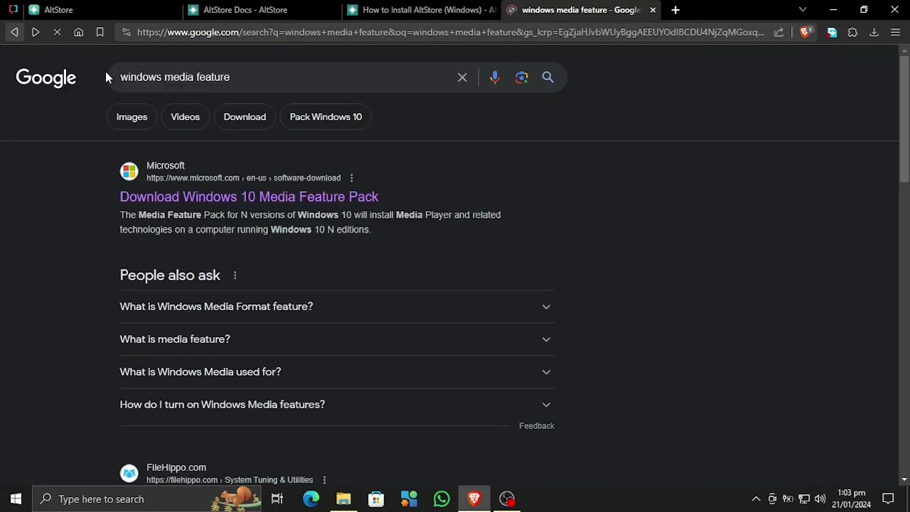
pyautogui.click(282, 83)
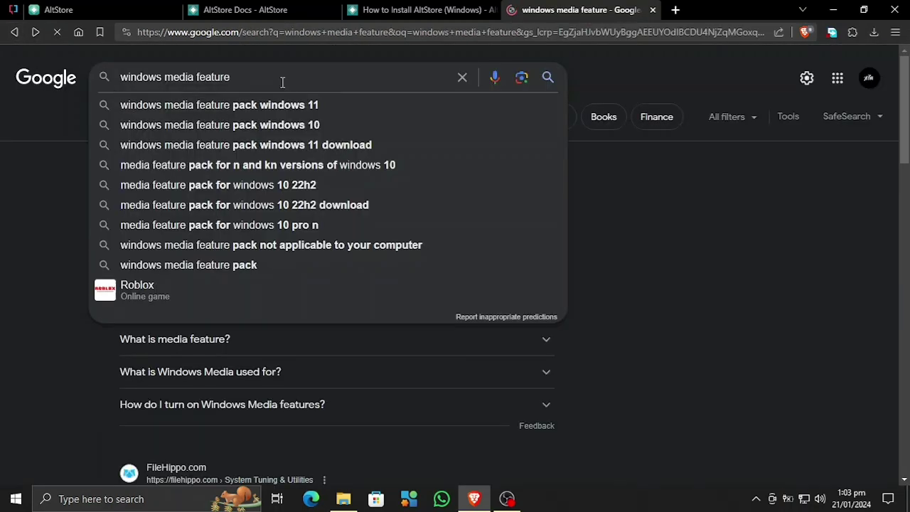
pyautogui.click(286, 126)
pyautogui.click(342, 72)
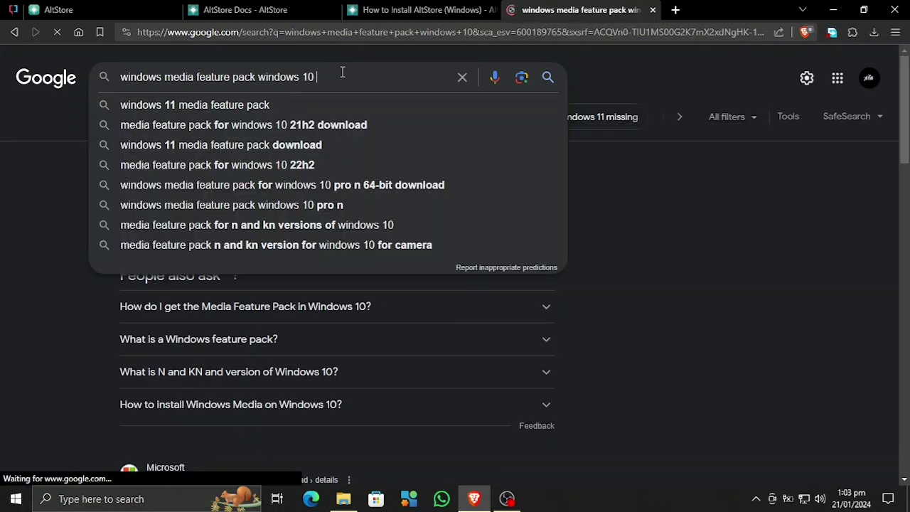
pyautogui.write('pro')
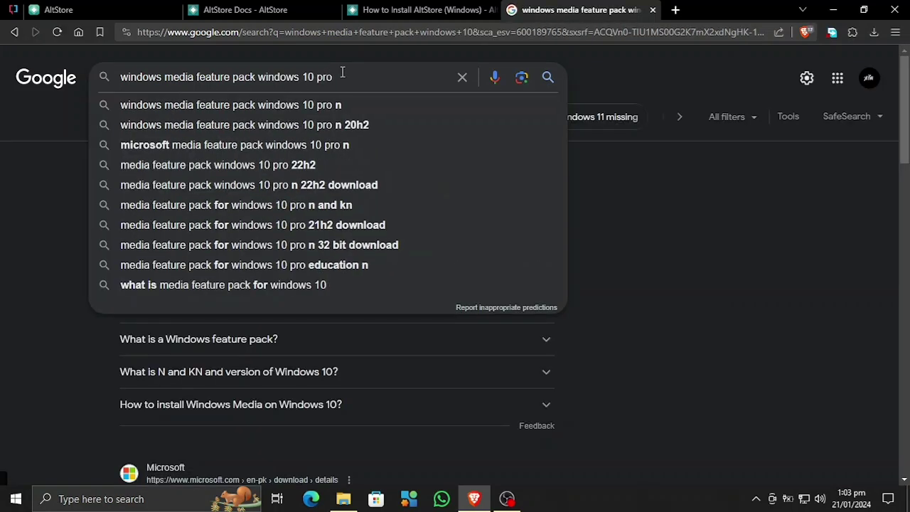
pyautogui.press('Return')
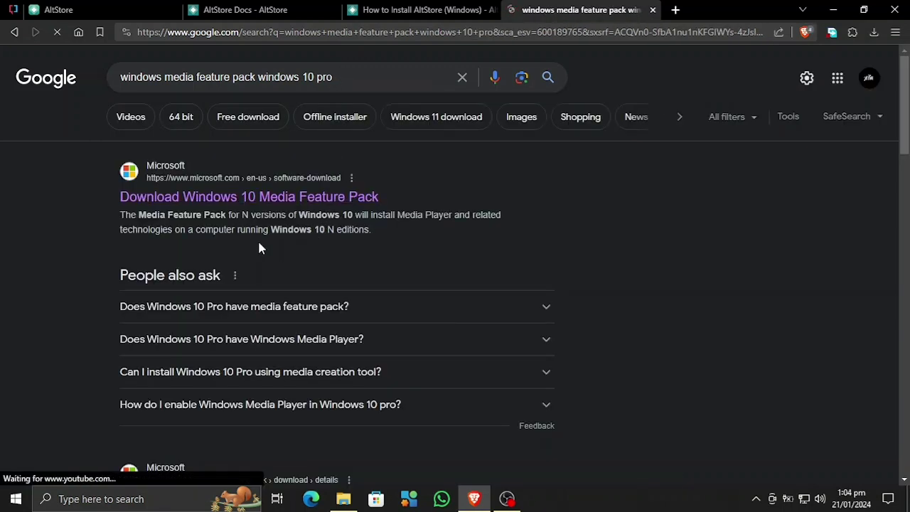
pyautogui.moveTo(271, 232); pyautogui.dragTo(369, 231)
pyautogui.click(288, 313)
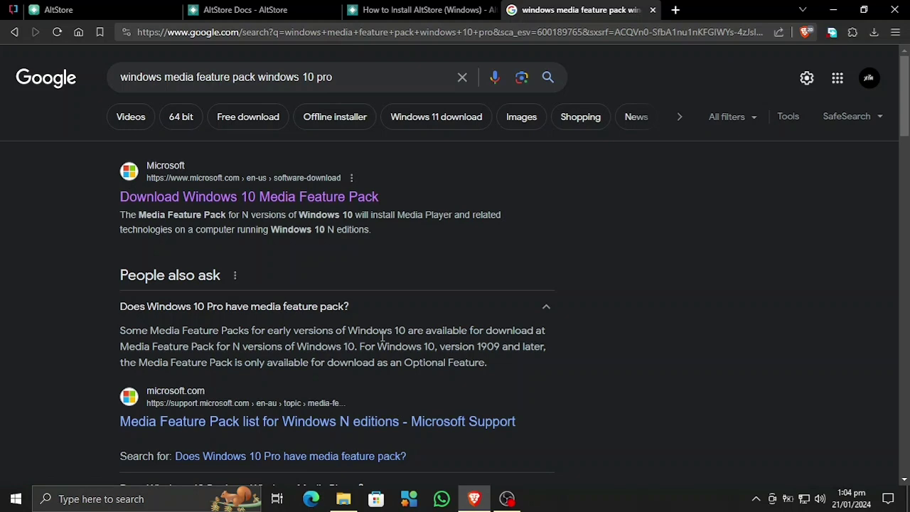
# Reopen Microsoft's Media Feature Pack download page, select the edition Media Feature Pack-Version 1903 (May 2019) and confirm it.
pyautogui.click(261, 198)
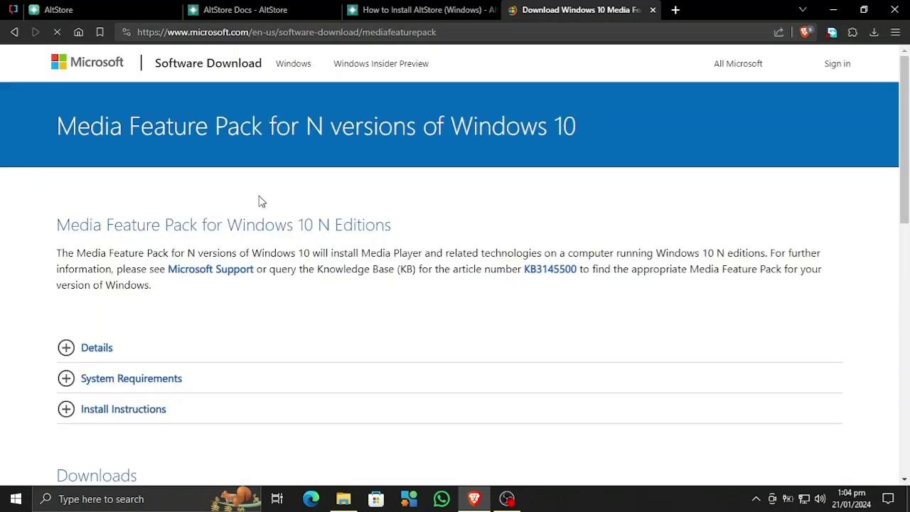
pyautogui.scroll(-2, 235, 301)
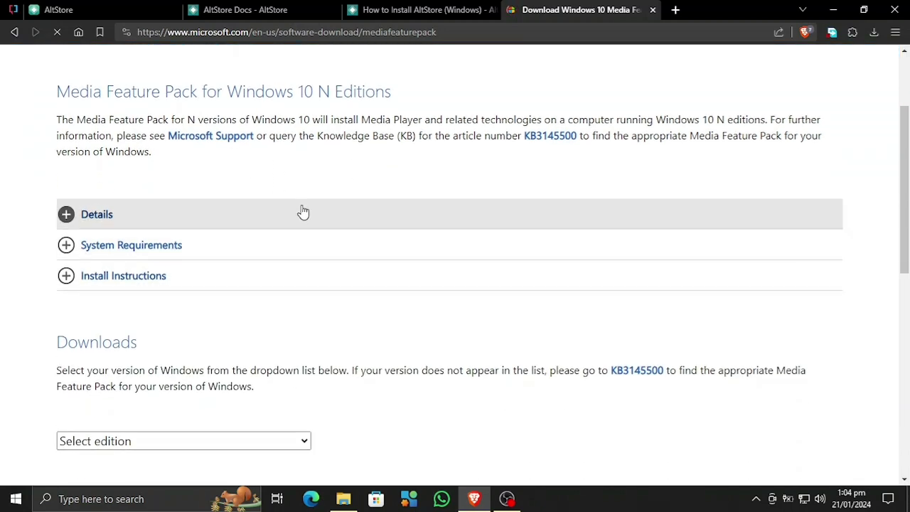
pyautogui.scroll(-2, 169, 256)
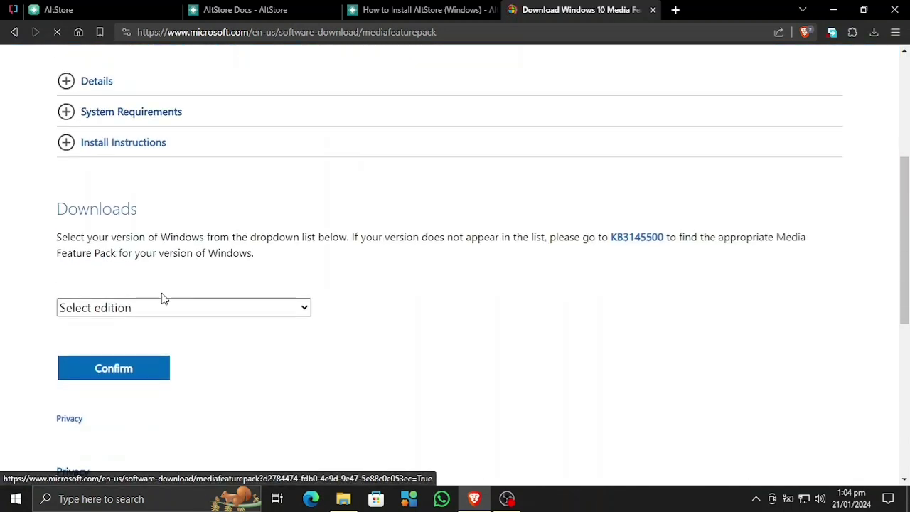
pyautogui.click(155, 307)
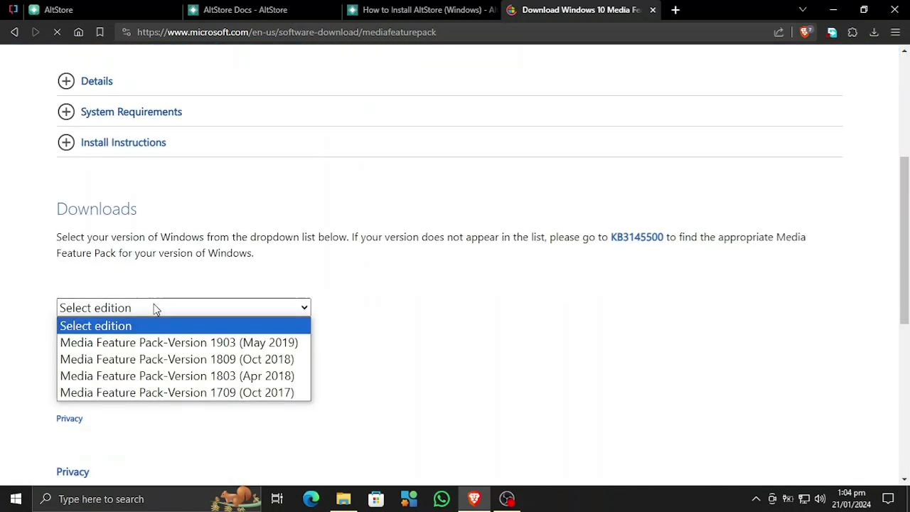
pyautogui.click(155, 342)
pyautogui.click(139, 364)
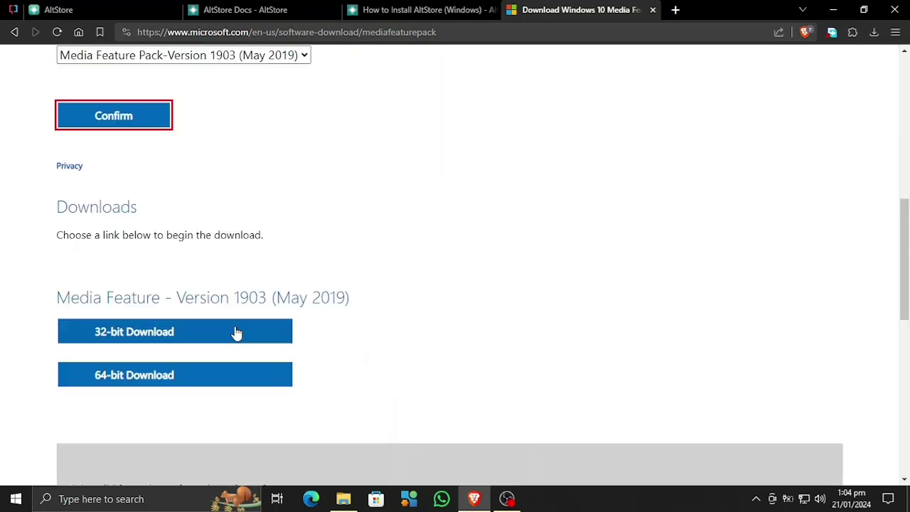
# Download the 64-bit Media Feature Pack, saving Windows_MediaFeaturePack_x64_1903_V1 in the Downloads folder.
pyautogui.scroll(-2, 235, 331)
pyautogui.click(119, 229)
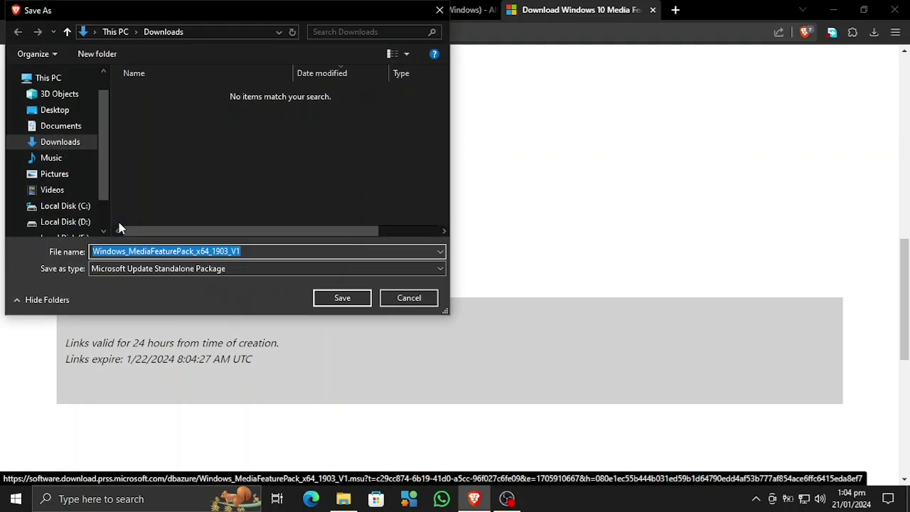
pyautogui.press('Return')
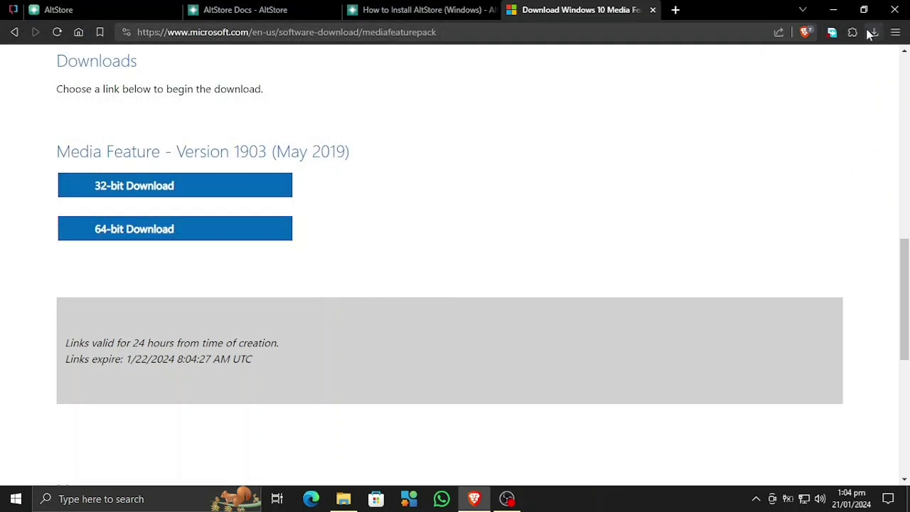
# Show the downloaded Windows_MediaFeaturePack_x64_1903_V1 in its folder, try to install it and dismiss the installer.
pyautogui.click(868, 32)
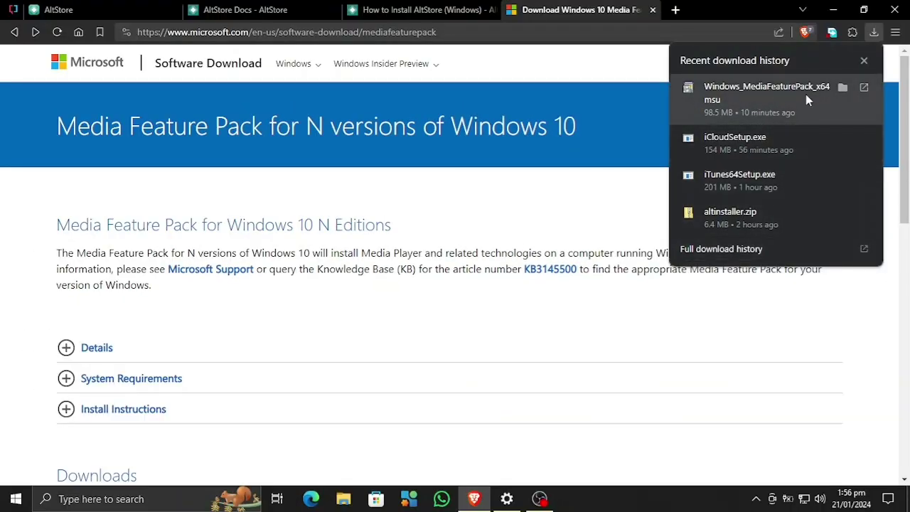
pyautogui.click(842, 87)
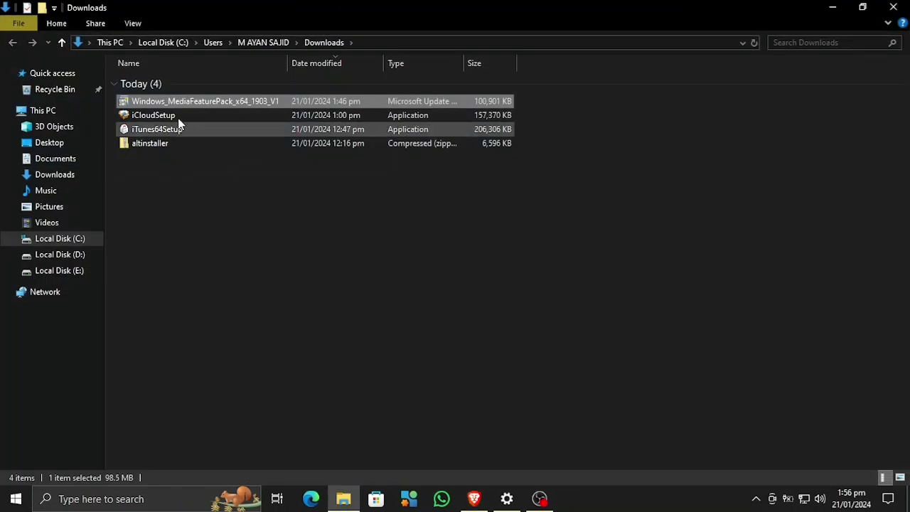
pyautogui.doubleClick(182, 101)
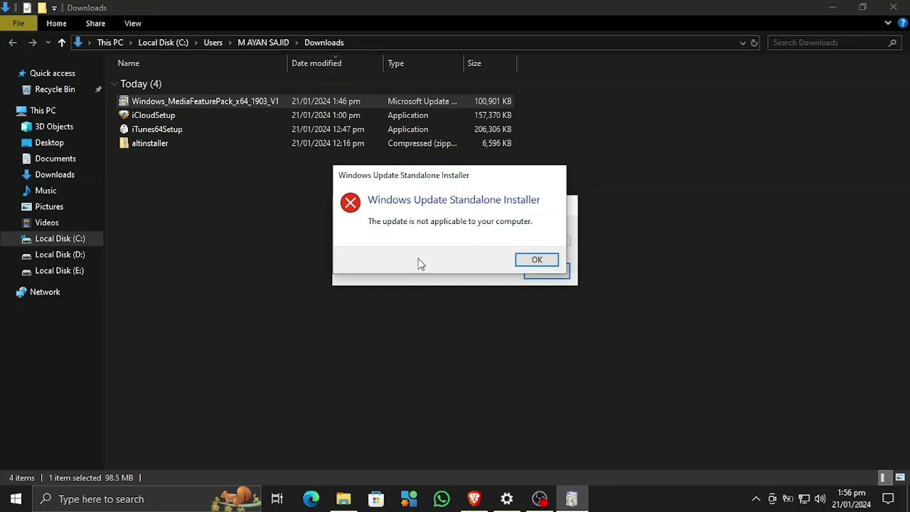
pyautogui.click(526, 261)
pyautogui.click(298, 266)
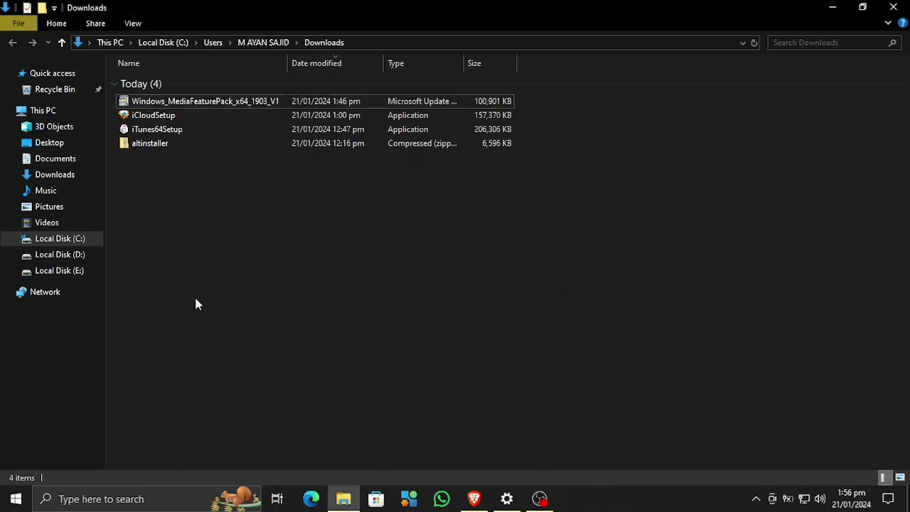
# Open the Windows system settings and go to the Optional features page.
pyautogui.click(16, 499)
pyautogui.click(17, 437)
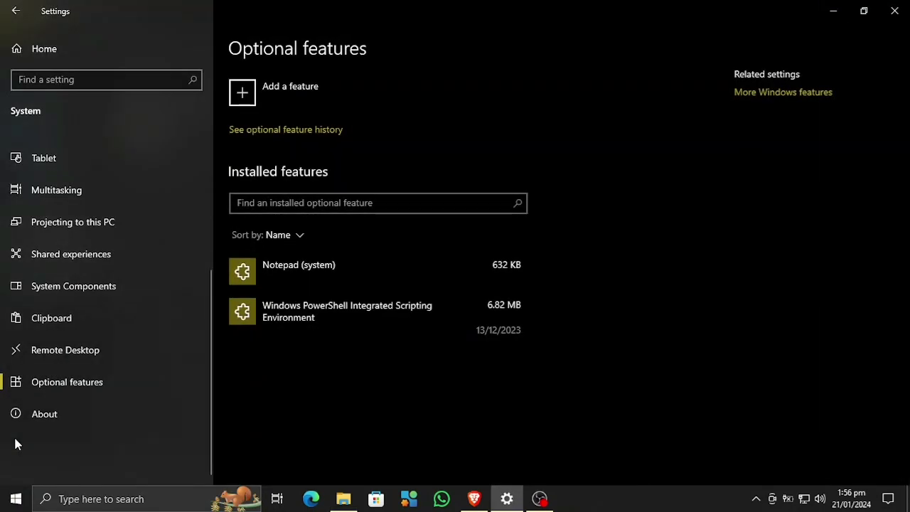
pyautogui.click(108, 49)
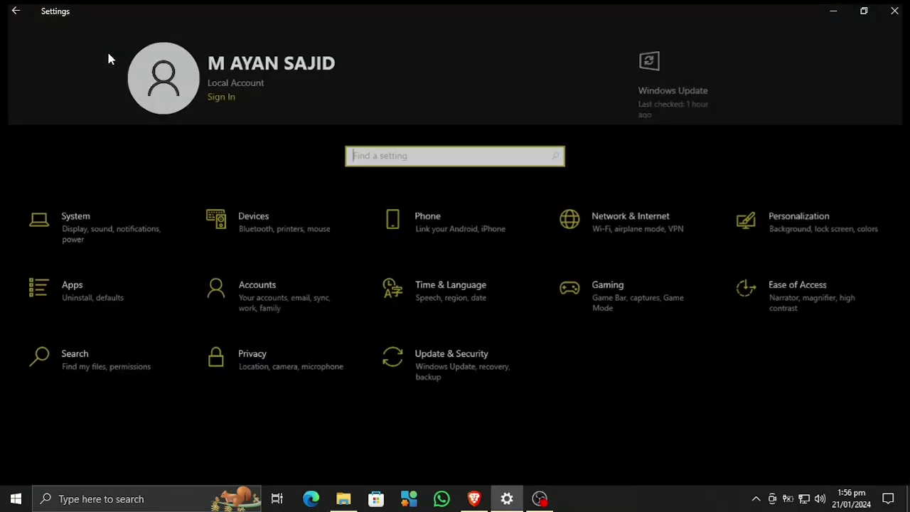
pyautogui.click(75, 231)
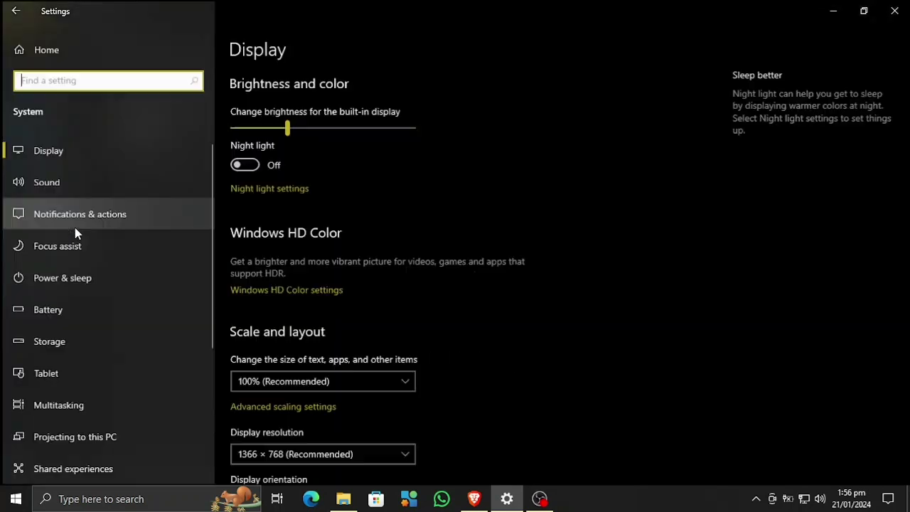
pyautogui.scroll(-3, 75, 228)
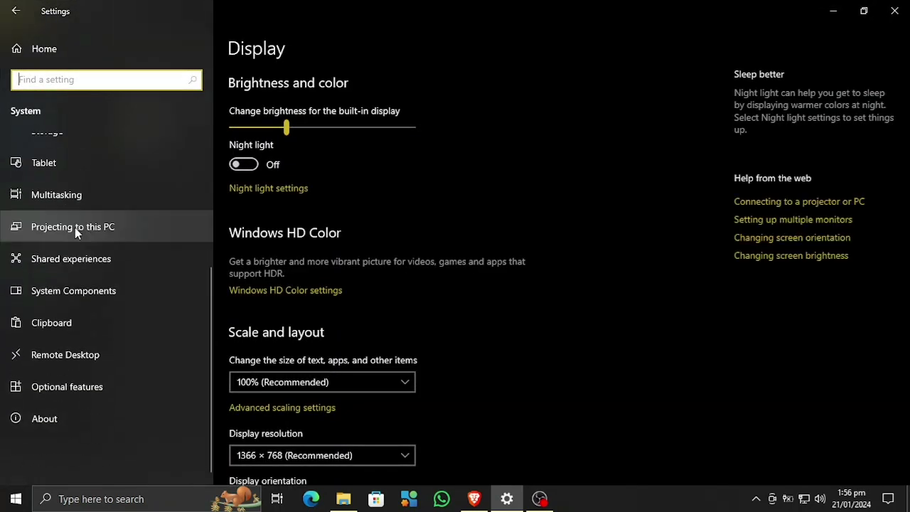
pyautogui.click(84, 395)
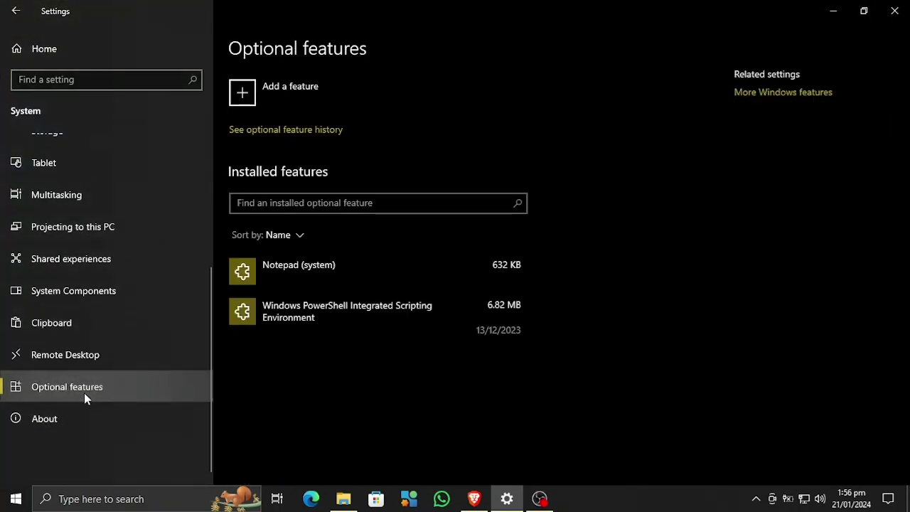
# Find "windows med" among the available optional features and install Windows Media Player Legacy (App).
pyautogui.click(314, 112)
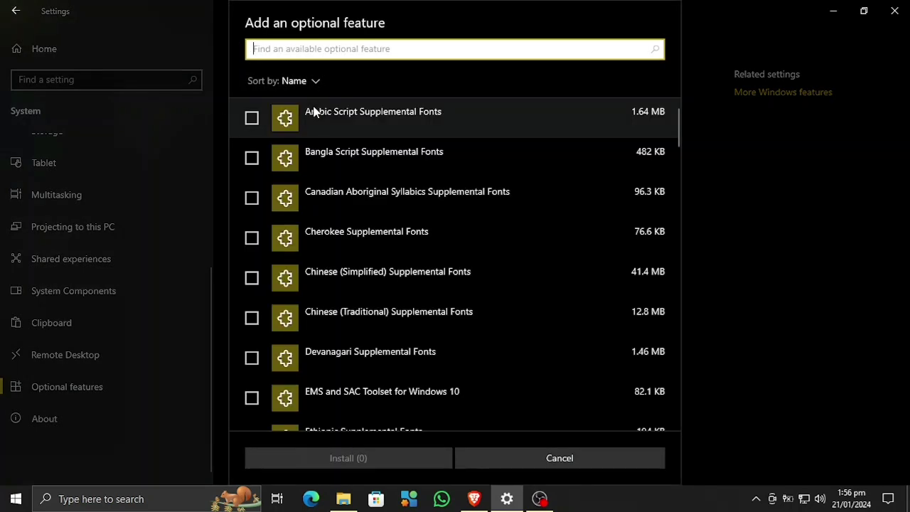
pyautogui.write('windows med')
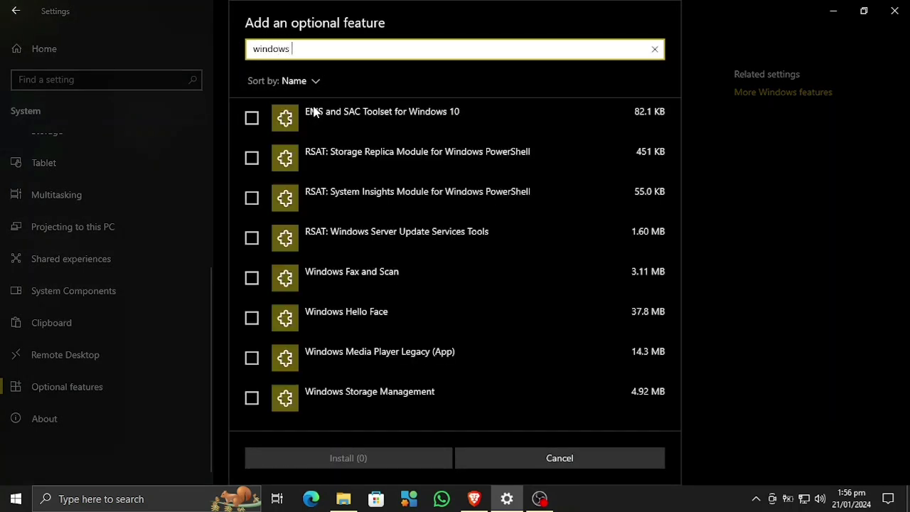
pyautogui.click(315, 113)
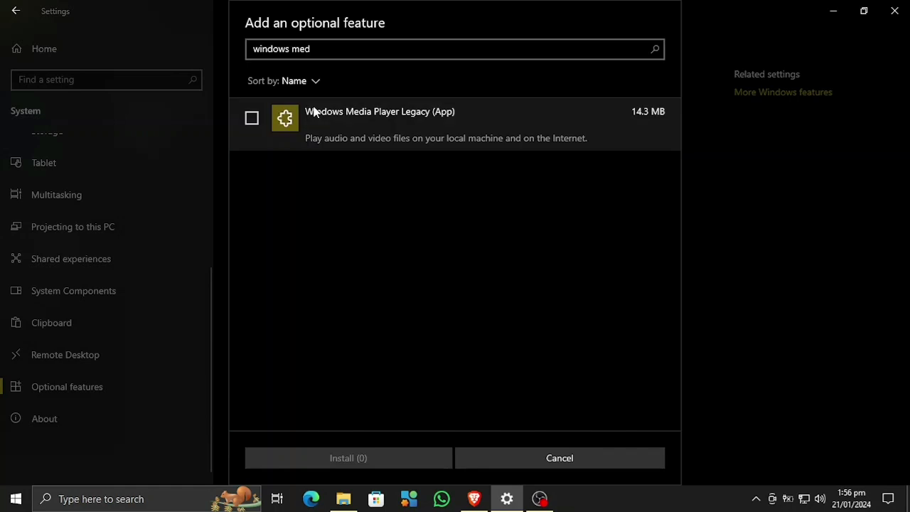
pyautogui.click(252, 118)
pyautogui.click(342, 457)
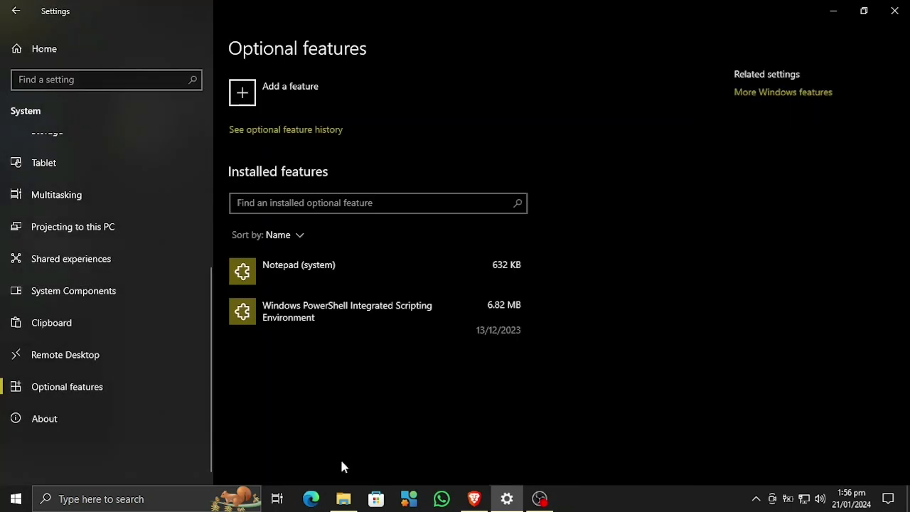
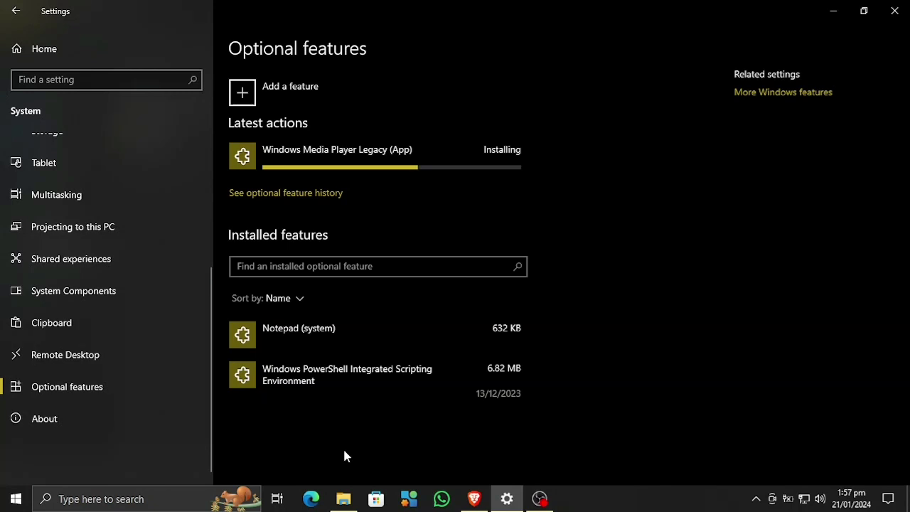
# Search the available optional features for "media" and "windows med", then close the feature list without adding anything.
pyautogui.click(336, 104)
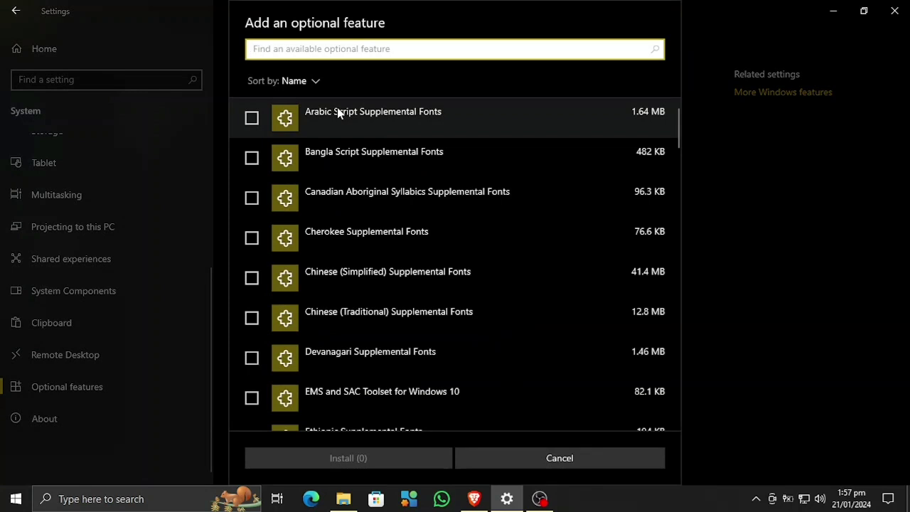
pyautogui.write('media')
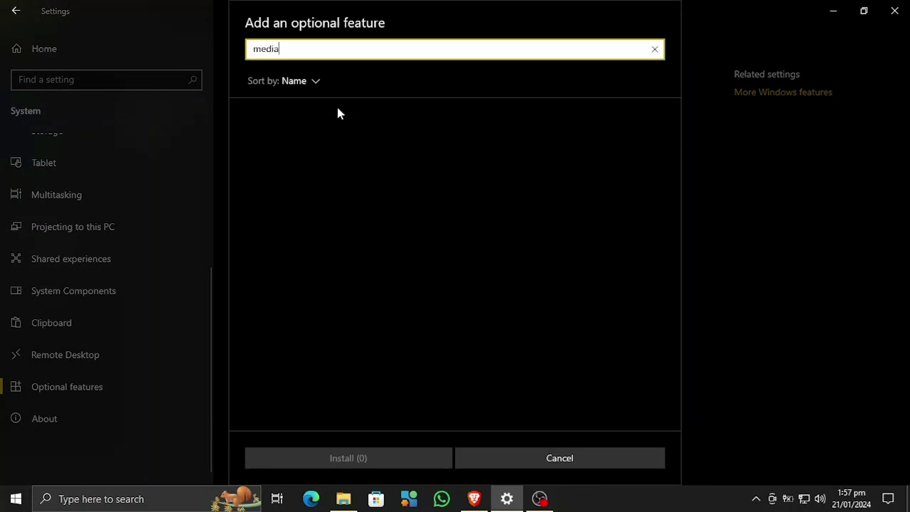
pyautogui.press('BackSpace')
pyautogui.press('BackSpace')
pyautogui.press('BackSpace')
pyautogui.press('BackSpace')
pyautogui.press('BackSpace')
pyautogui.write('windo')
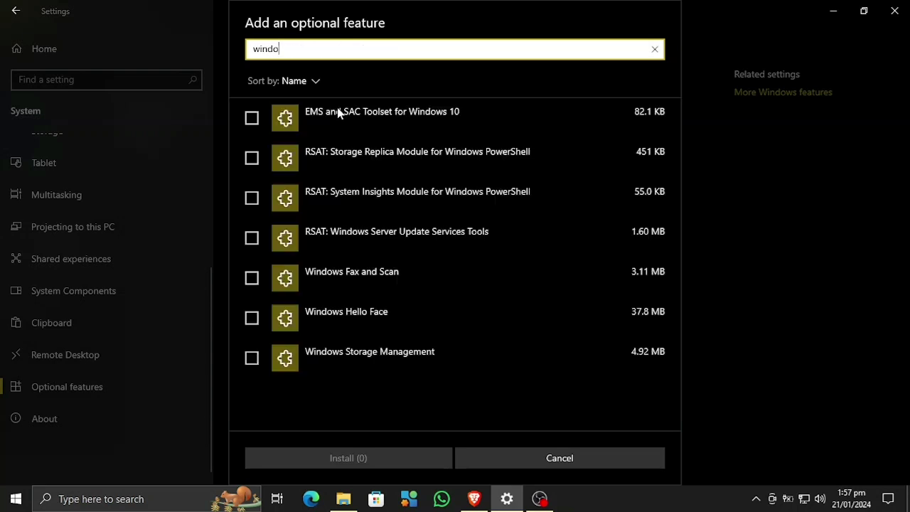
pyautogui.write('ws med')
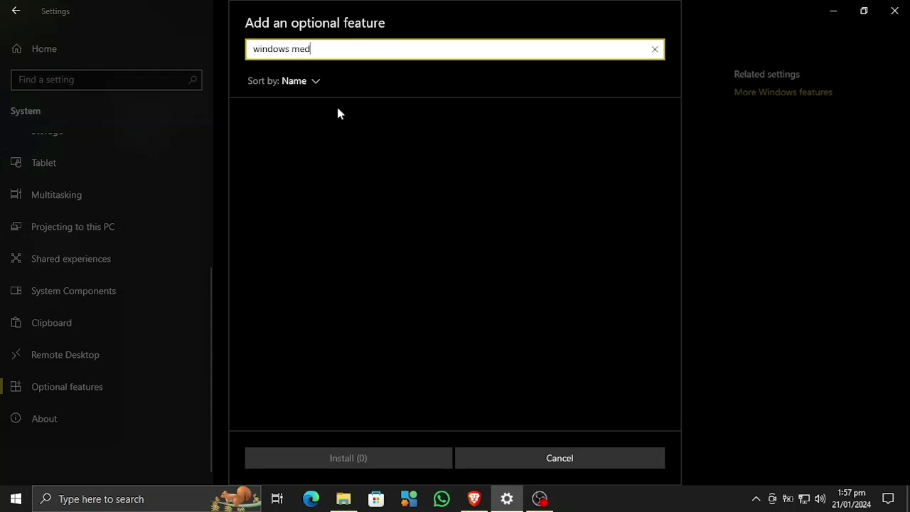
pyautogui.press('BackSpace')
pyautogui.press('BackSpace')
pyautogui.press('BackSpace')
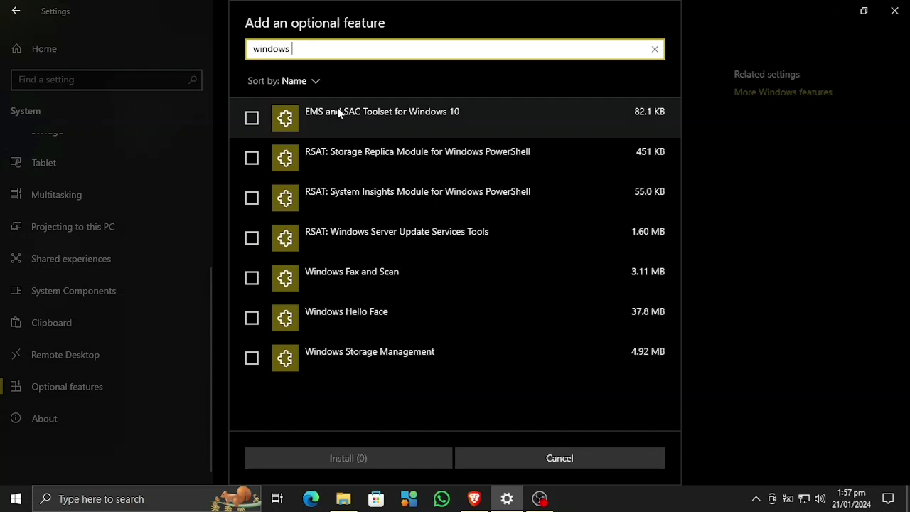
pyautogui.press('BackSpace')
pyautogui.press('BackSpace')
pyautogui.press('BackSpace')
pyautogui.press('BackSpace')
pyautogui.press('BackSpace')
pyautogui.press('BackSpace')
pyautogui.press('BackSpace')
pyautogui.press('BackSpace')
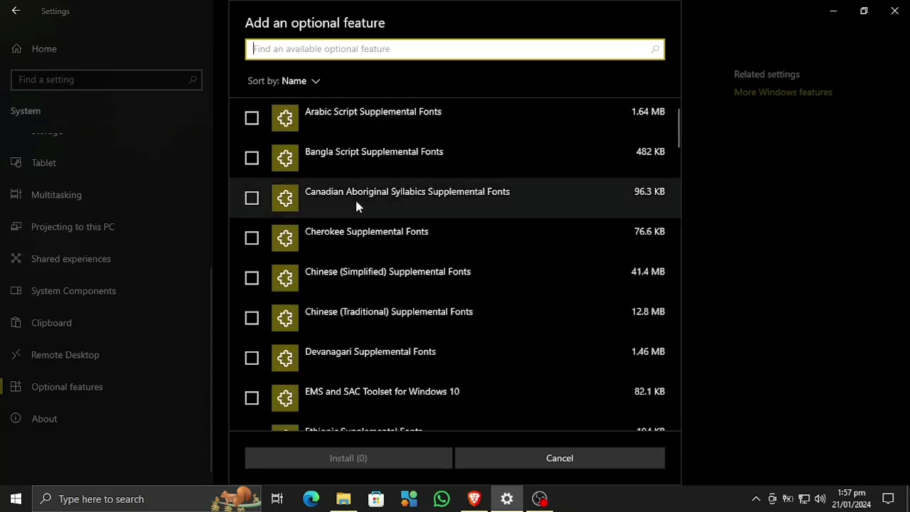
pyautogui.click(485, 462)
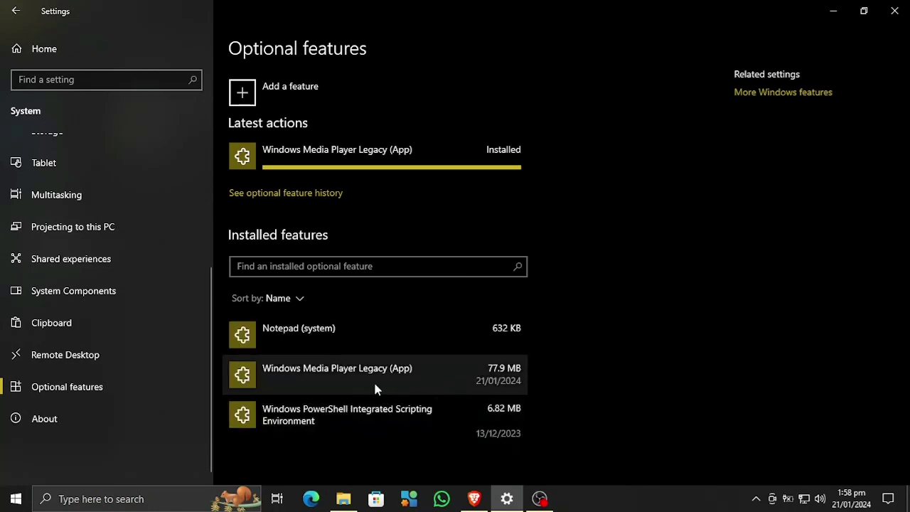
# Return to the Downloads folder, try to install Windows_MediaFeaturePack_x64_1903_V1 again and dismiss the installer.
pyautogui.click(341, 500)
pyautogui.doubleClick(215, 105)
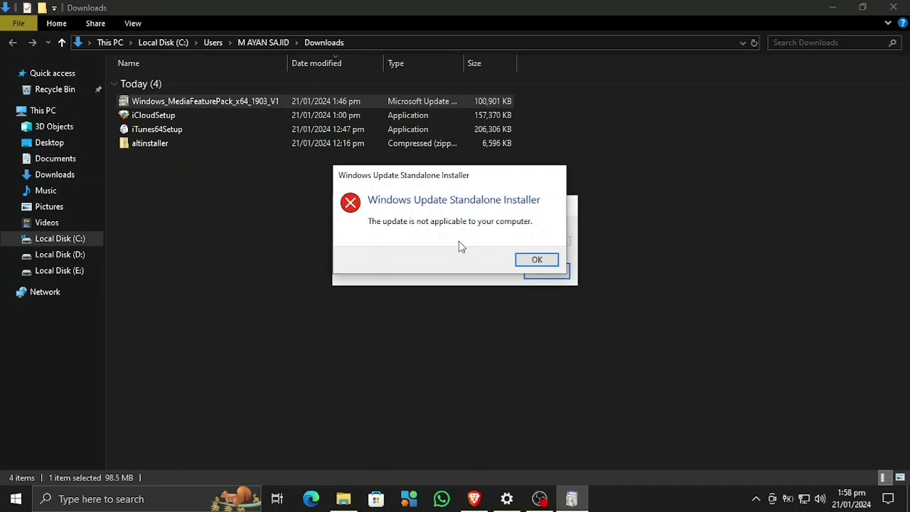
pyautogui.click(534, 258)
# Install iCloud from iCloudSetup, accepting the license terms and keeping automatic updates, and postpone the system restart.
pyautogui.click(164, 118)
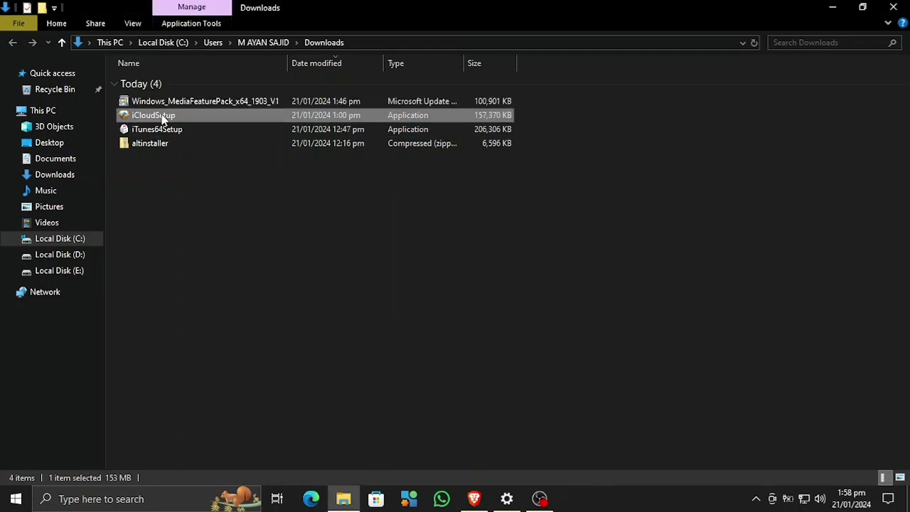
pyautogui.doubleClick(164, 118)
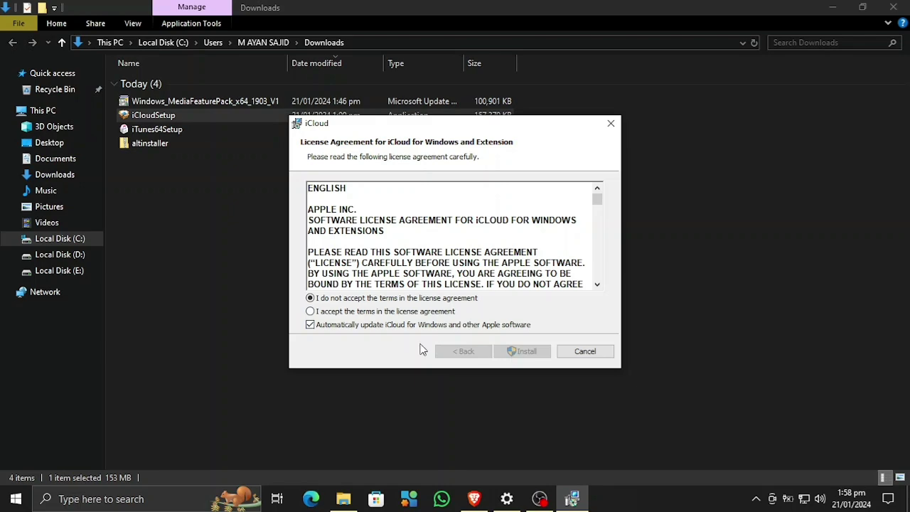
pyautogui.click(390, 313)
pyautogui.click(508, 351)
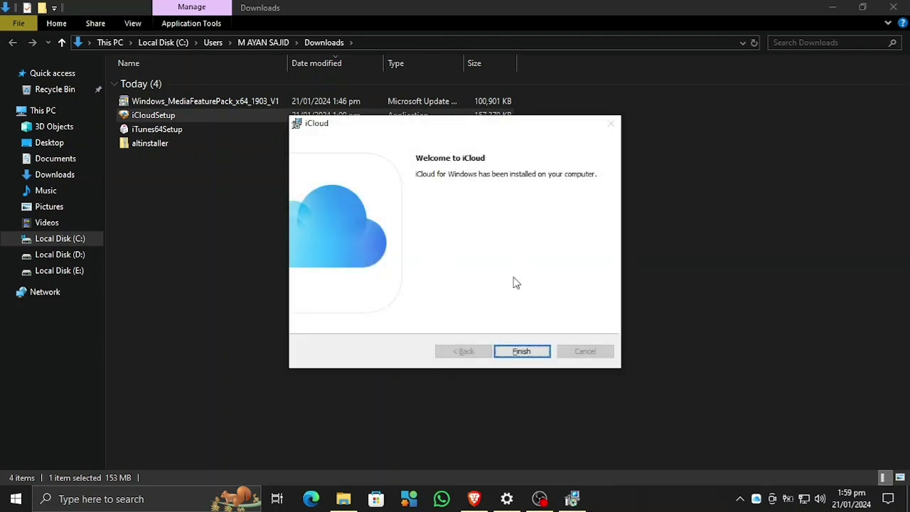
pyautogui.click(519, 351)
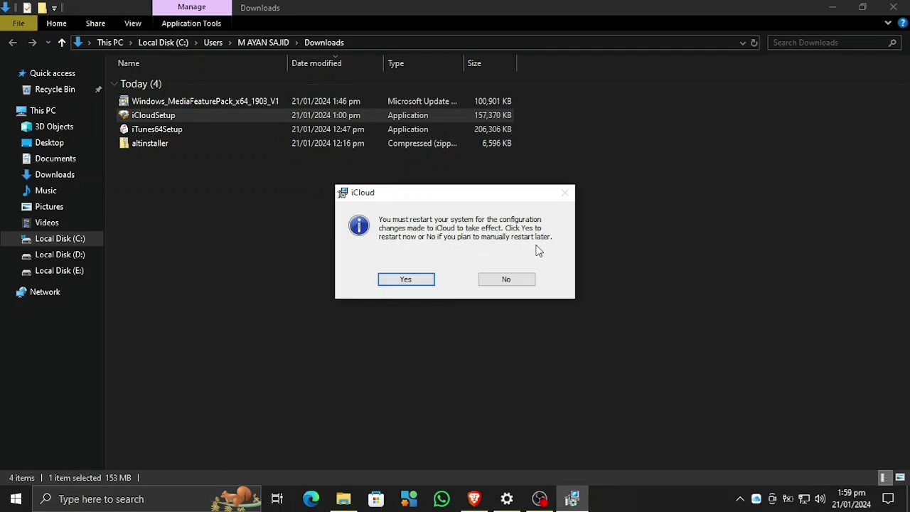
pyautogui.click(505, 279)
# Install iTunes from iTunes64Setup with the default installation options, and finish without opening iTunes after the installer exits.
pyautogui.doubleClick(178, 131)
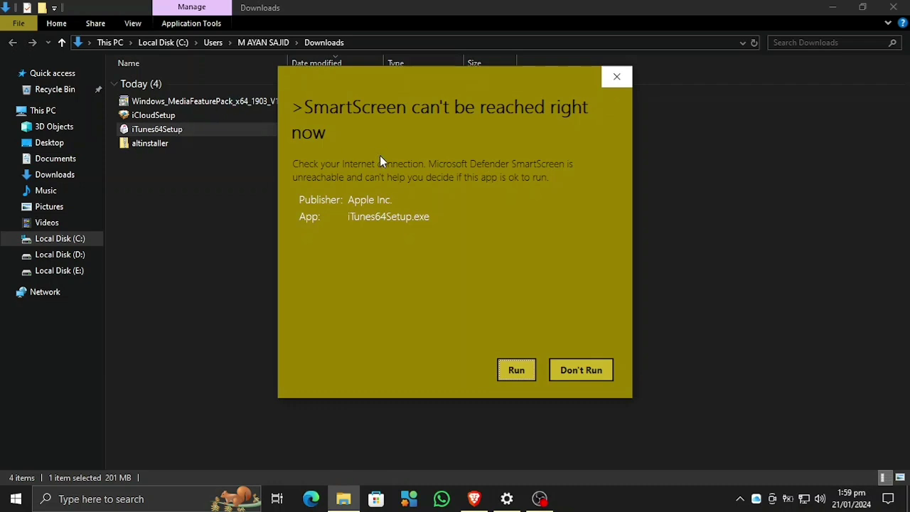
pyautogui.click(503, 371)
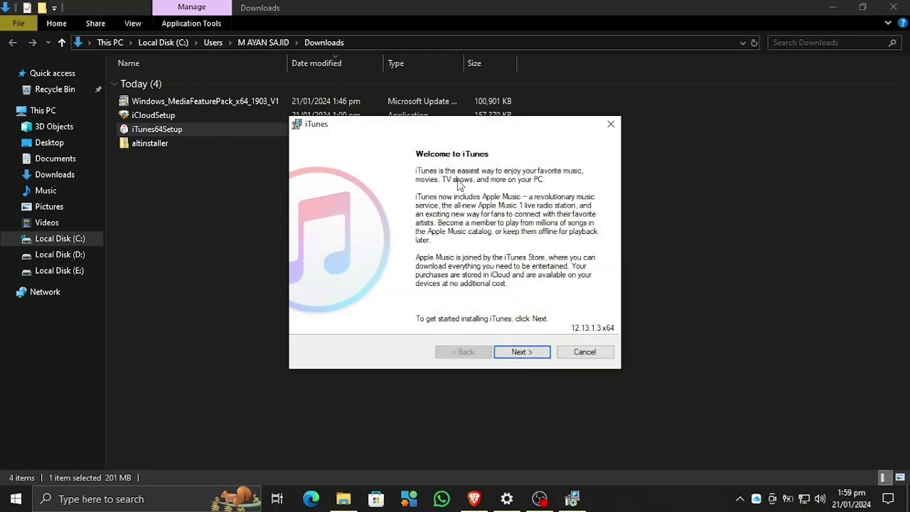
pyautogui.click(519, 352)
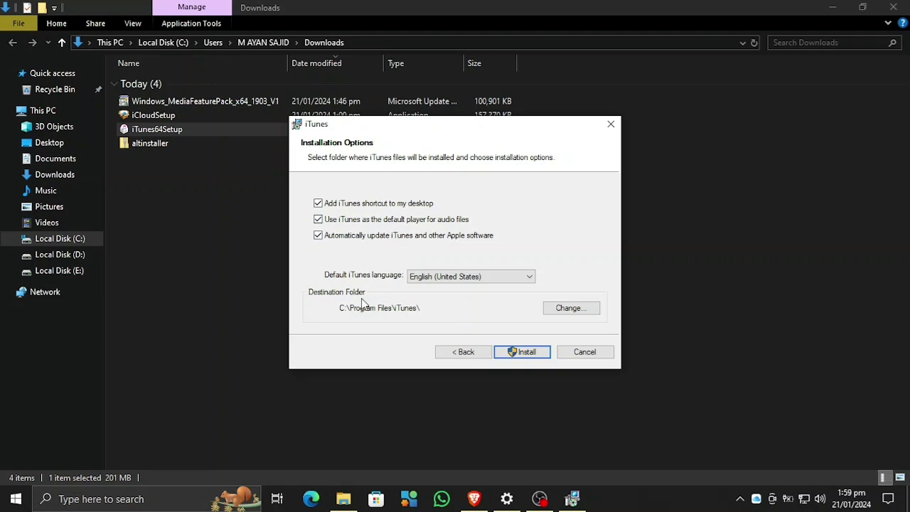
pyautogui.click(523, 352)
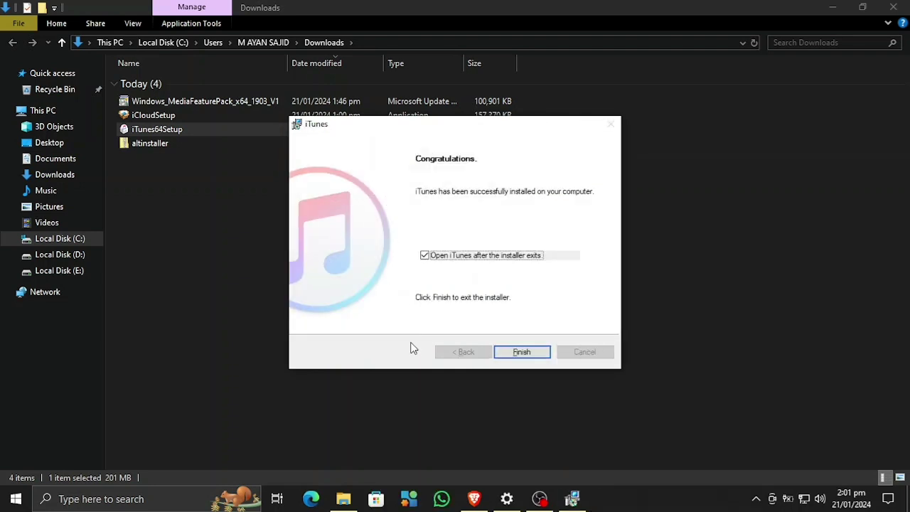
pyautogui.click(444, 257)
pyautogui.click(526, 353)
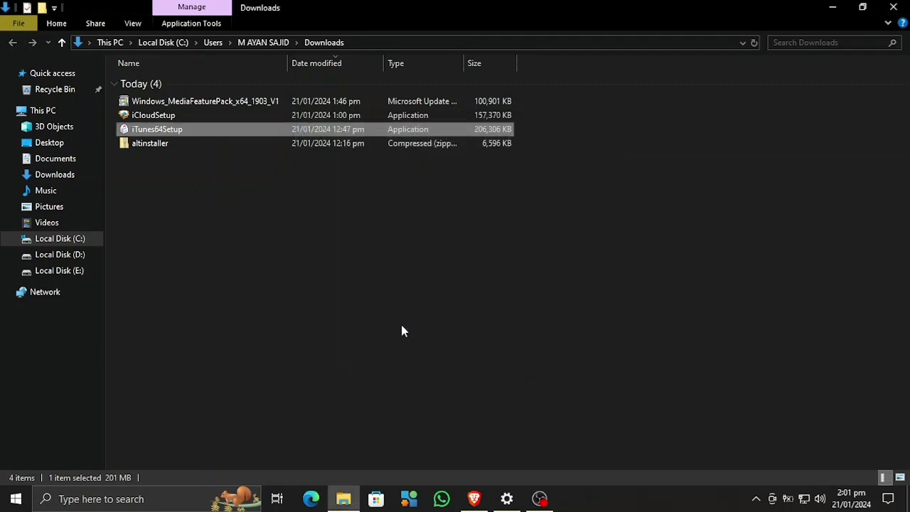
# Restart the computer.
pyautogui.click(15, 498)
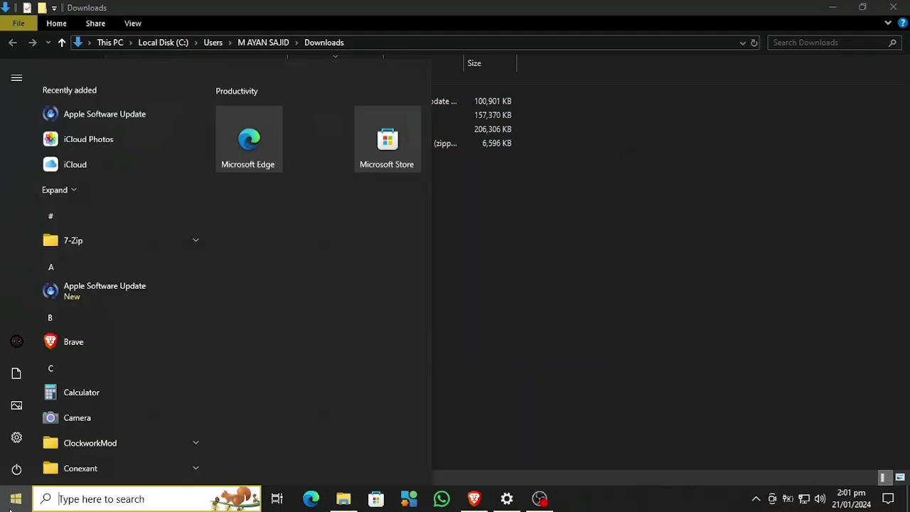
pyautogui.click(17, 470)
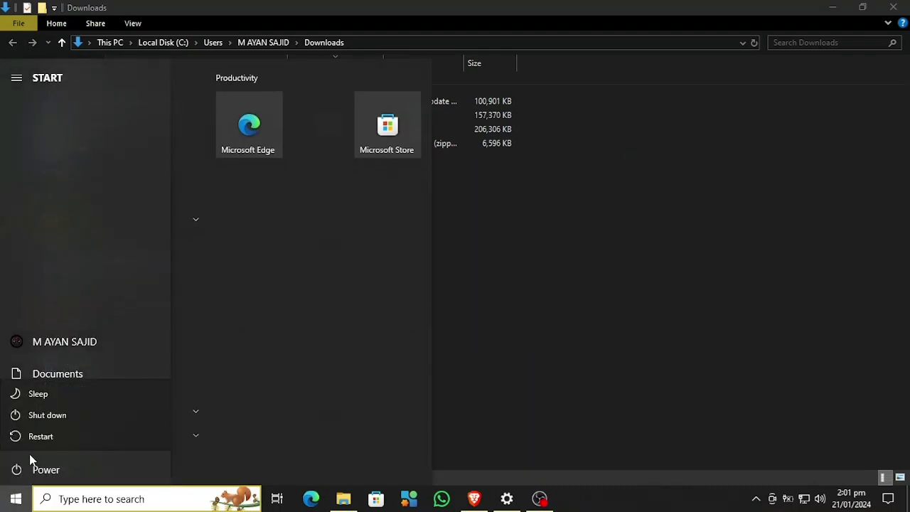
pyautogui.click(41, 437)
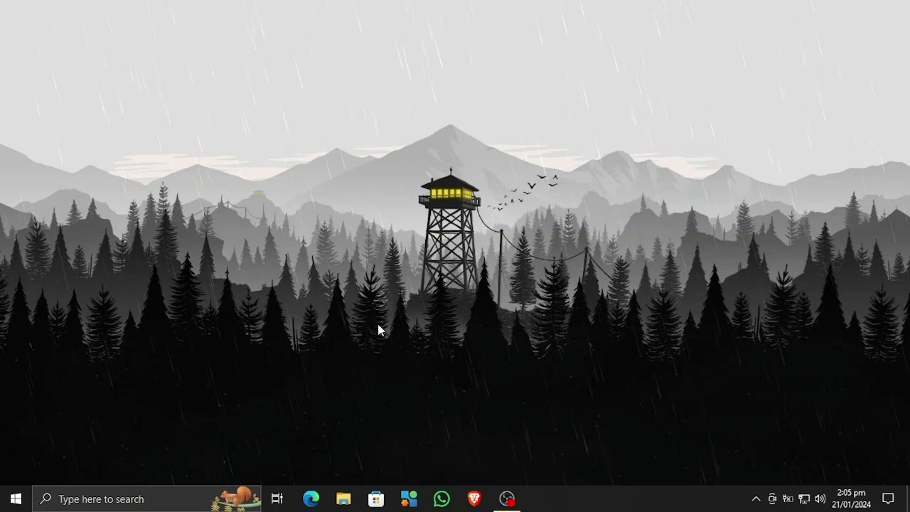
# Open the Downloads folder and extract the altinstaller archive with 7-Zip into its own altinstaller folder.
pyautogui.click(343, 498)
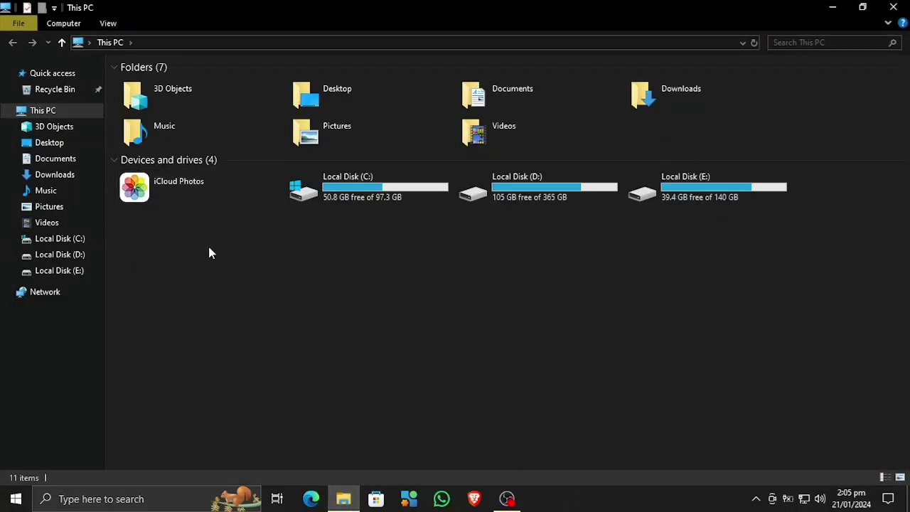
pyautogui.doubleClick(689, 92)
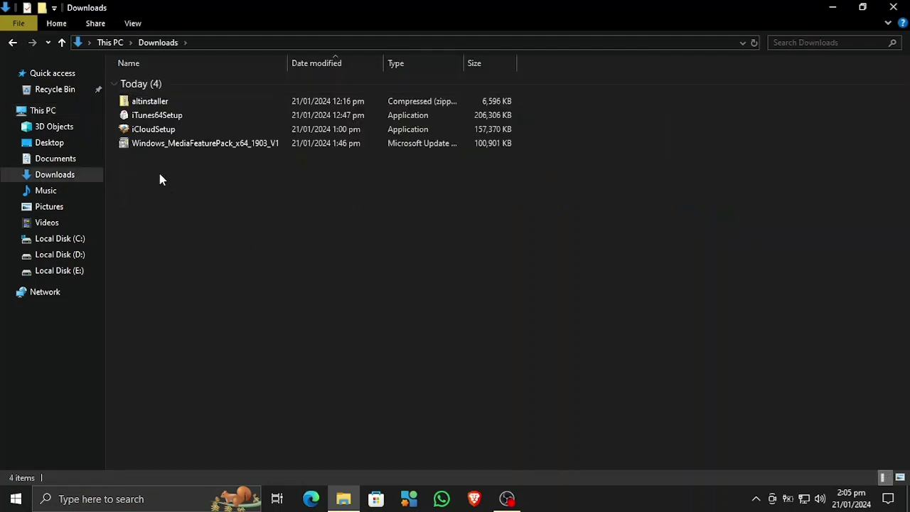
pyautogui.moveTo(158, 169); pyautogui.dragTo(175, 209)
pyautogui.rightClick(153, 100)
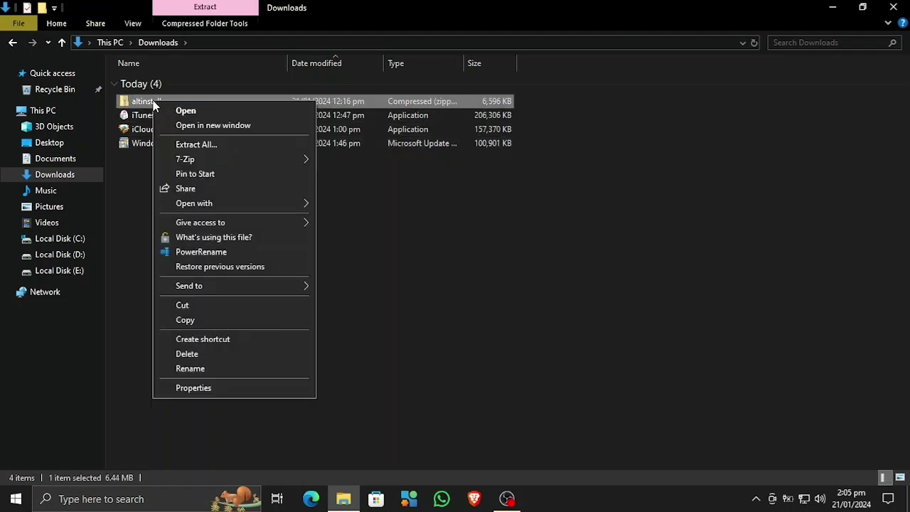
pyautogui.moveTo(261, 165)
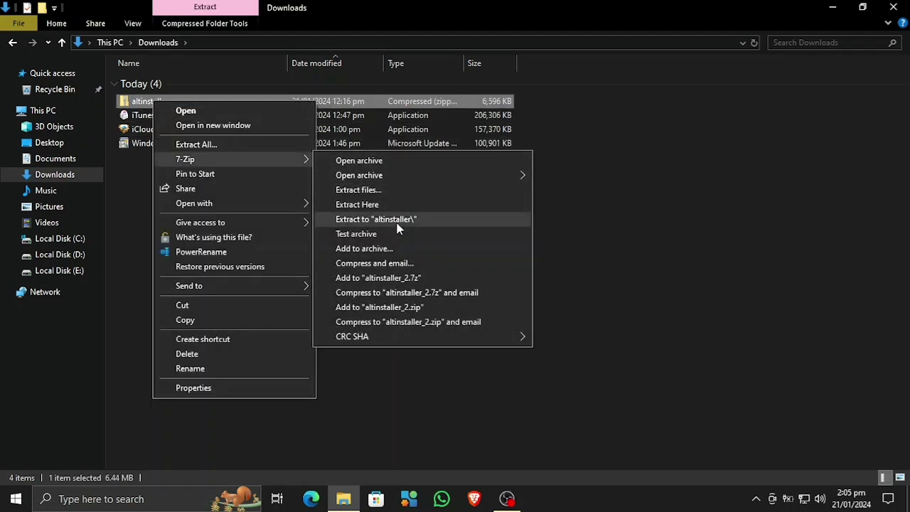
pyautogui.click(397, 219)
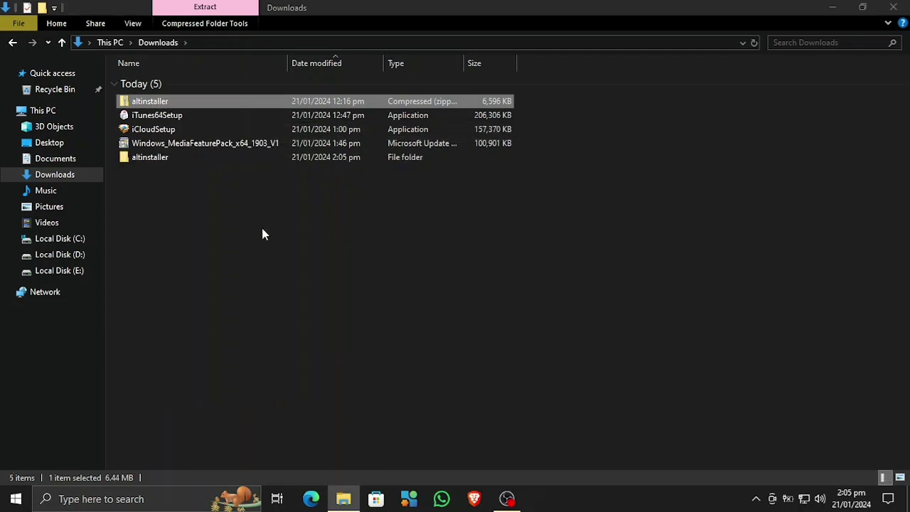
# Run setup from the extracted altinstaller folder and install AltServer for Everyone in the default location, closing the wizard at the end.
pyautogui.click(206, 196)
pyautogui.doubleClick(176, 162)
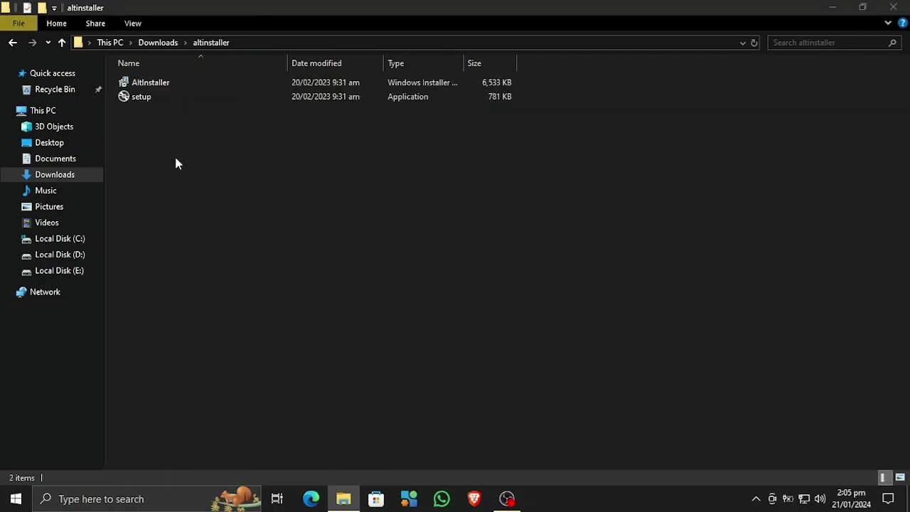
pyautogui.doubleClick(166, 96)
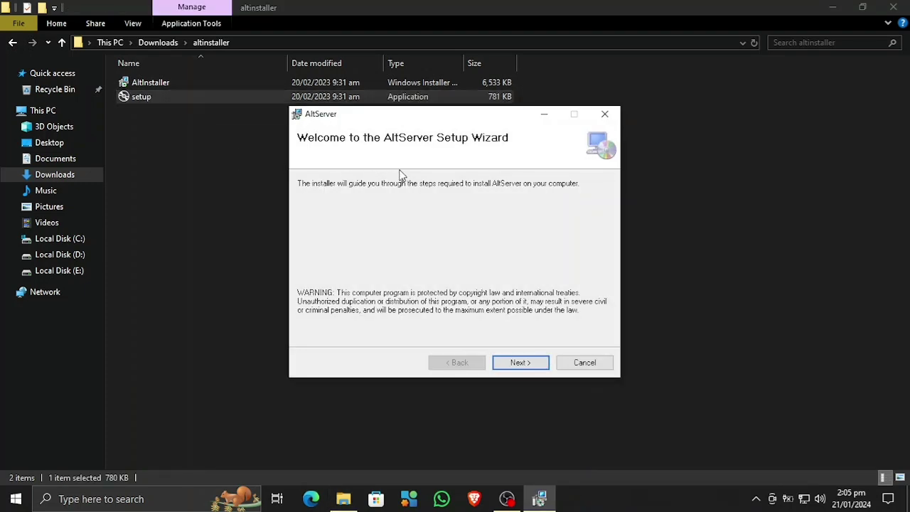
pyautogui.click(517, 364)
pyautogui.click(348, 319)
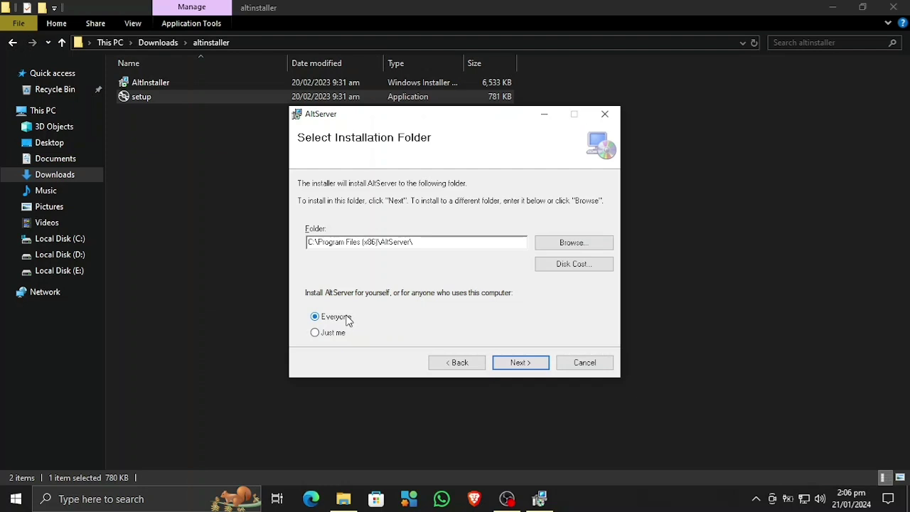
pyautogui.click(517, 364)
pyautogui.click(517, 364)
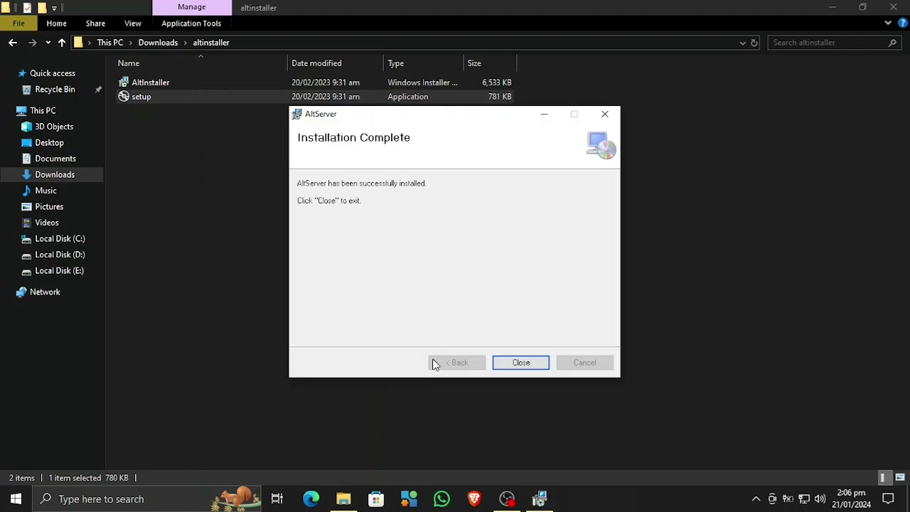
pyautogui.click(509, 365)
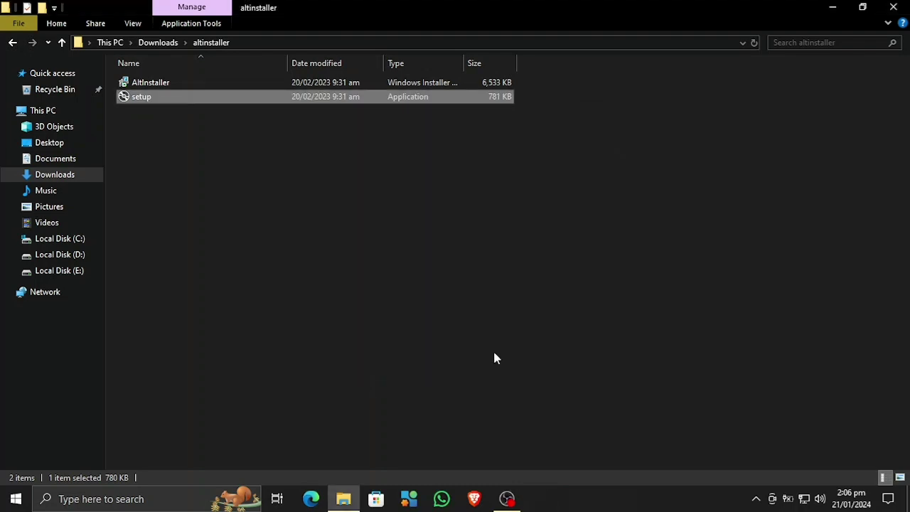
# Repair AltServer with the AltInstaller package, close the wizard and refresh the folder.
pyautogui.doubleClick(206, 83)
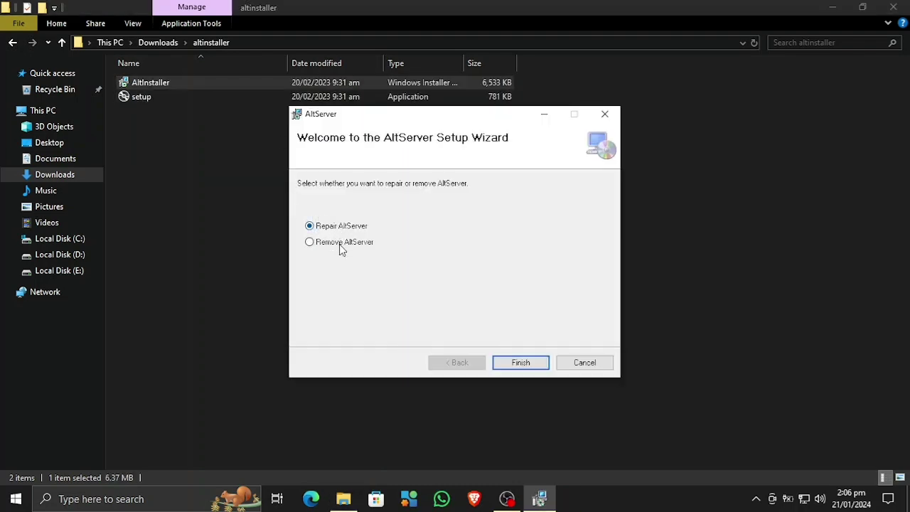
pyautogui.click(506, 364)
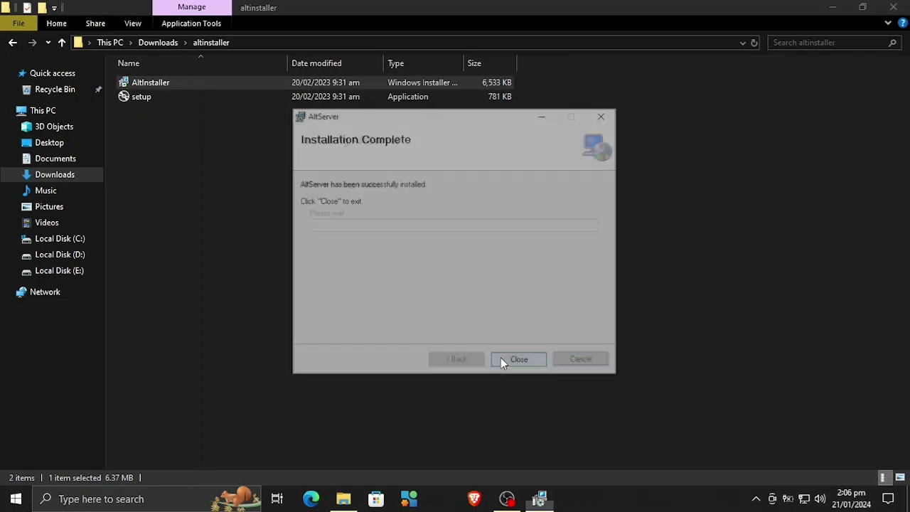
pyautogui.click(501, 362)
pyautogui.rightClick(372, 304)
pyautogui.click(396, 168)
pyautogui.rightClick(378, 250)
pyautogui.click(410, 265)
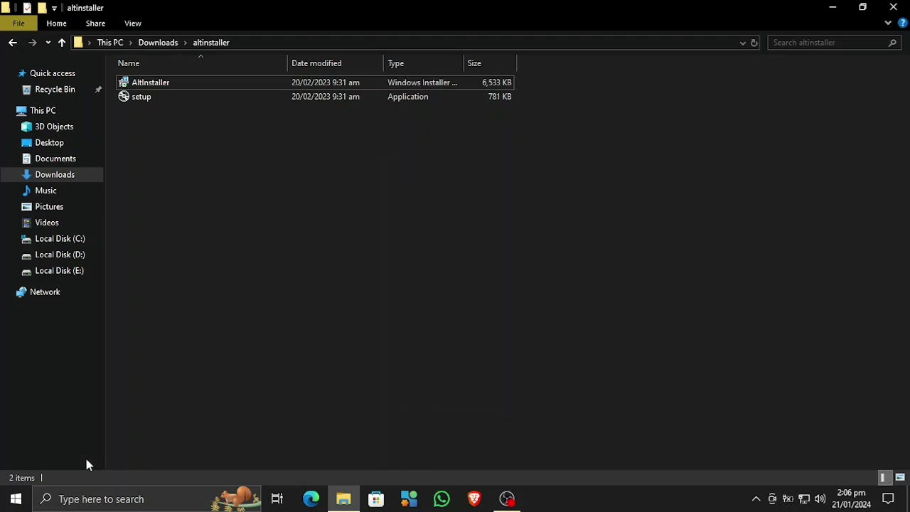
# Start AltServer as administrator from the recently added programs.
pyautogui.click(16, 499)
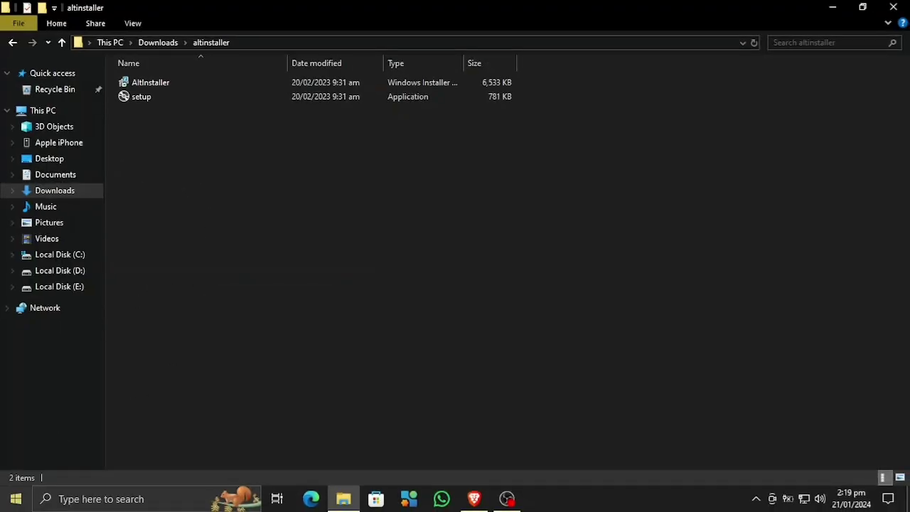
pyautogui.click(16, 498)
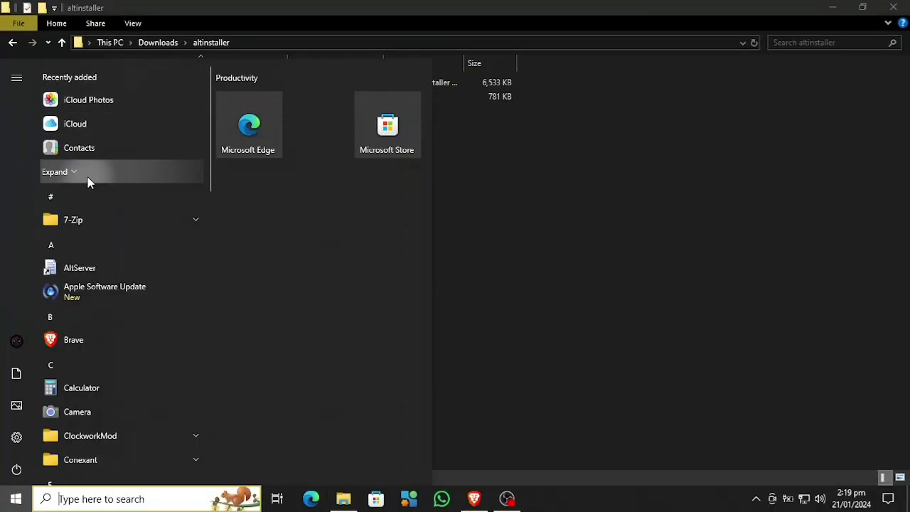
pyautogui.click(88, 179)
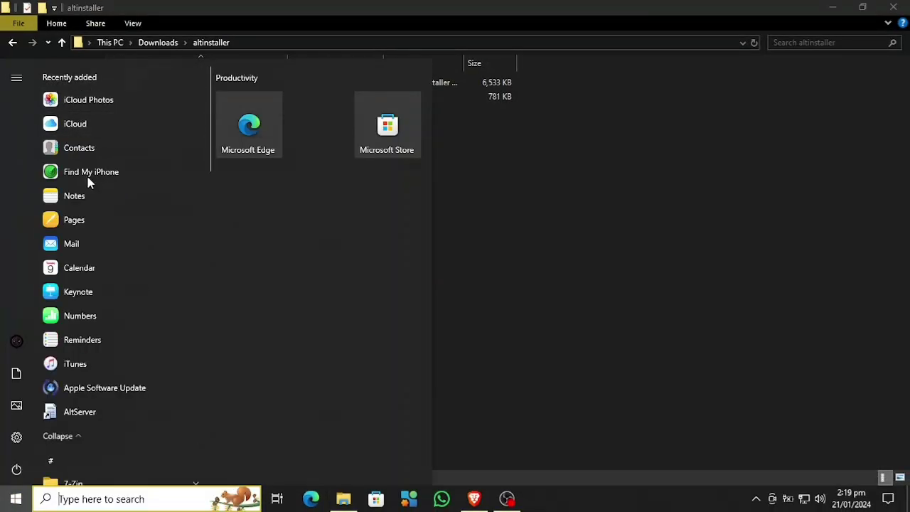
pyautogui.rightClick(84, 411)
pyautogui.moveTo(118, 445)
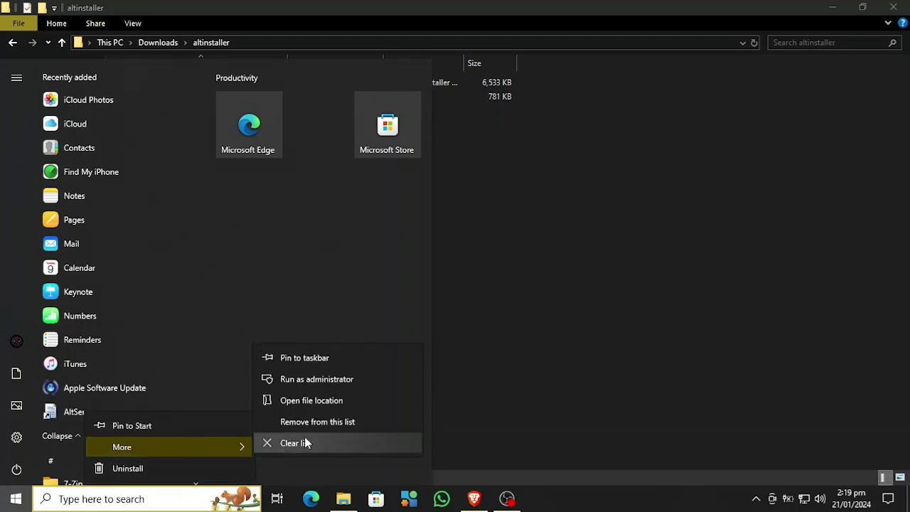
pyautogui.click(321, 379)
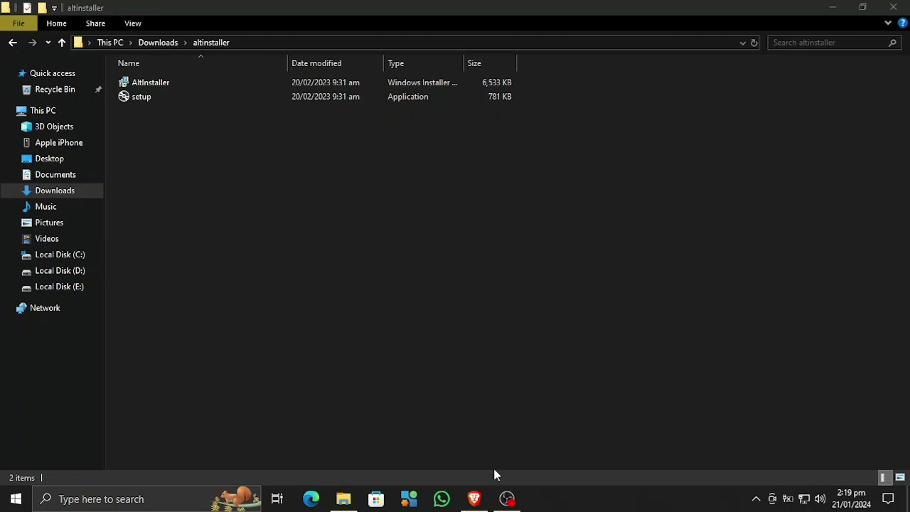
# Check the options AltServer offers among the hidden background programs, and dismiss them without choosing any.
pyautogui.click(756, 498)
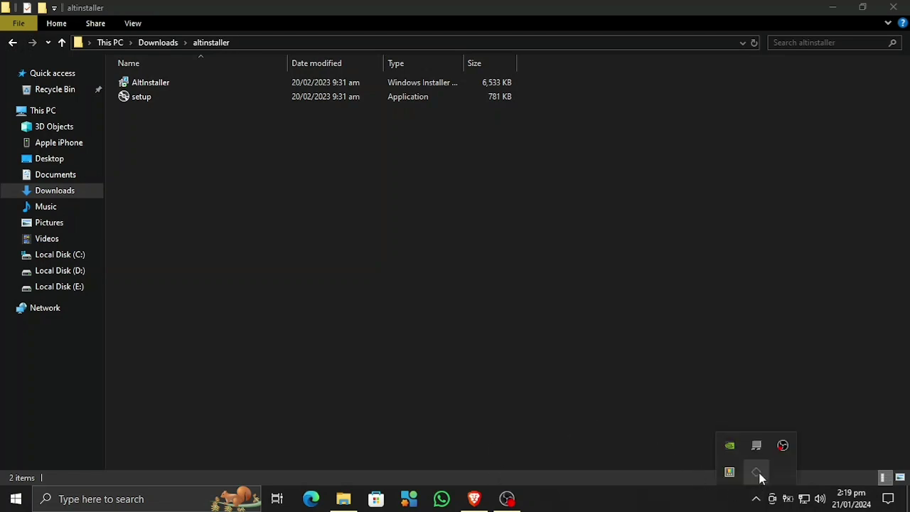
pyautogui.click(758, 475)
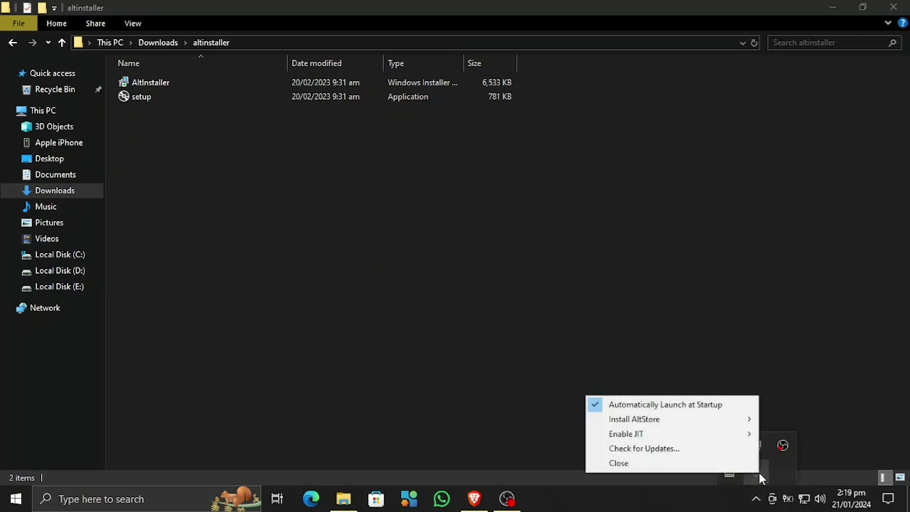
pyautogui.click(501, 373)
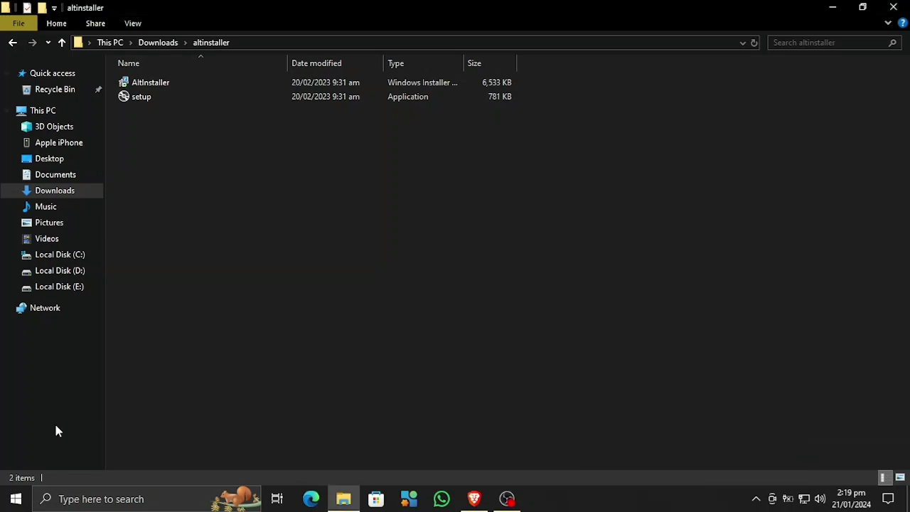
# Start iTunes as administrator from the recently added programs and maximize its window.
pyautogui.click(16, 498)
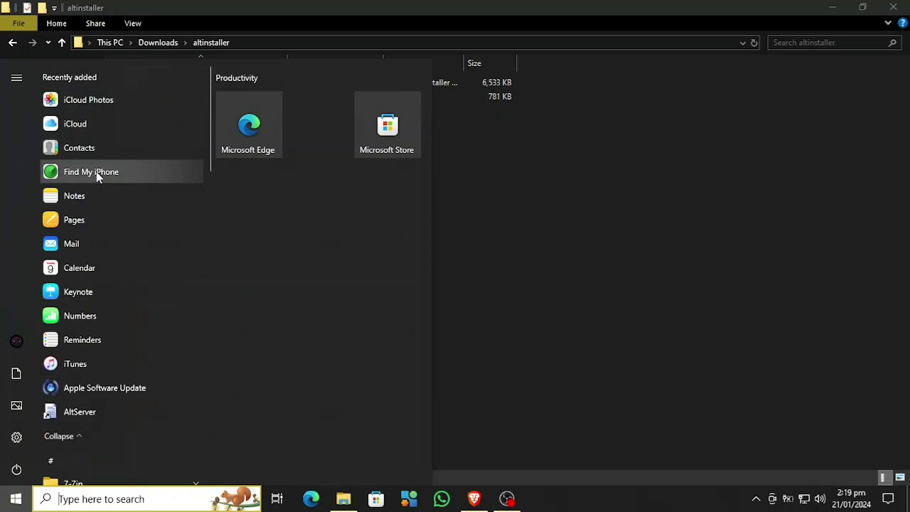
pyautogui.rightClick(69, 366)
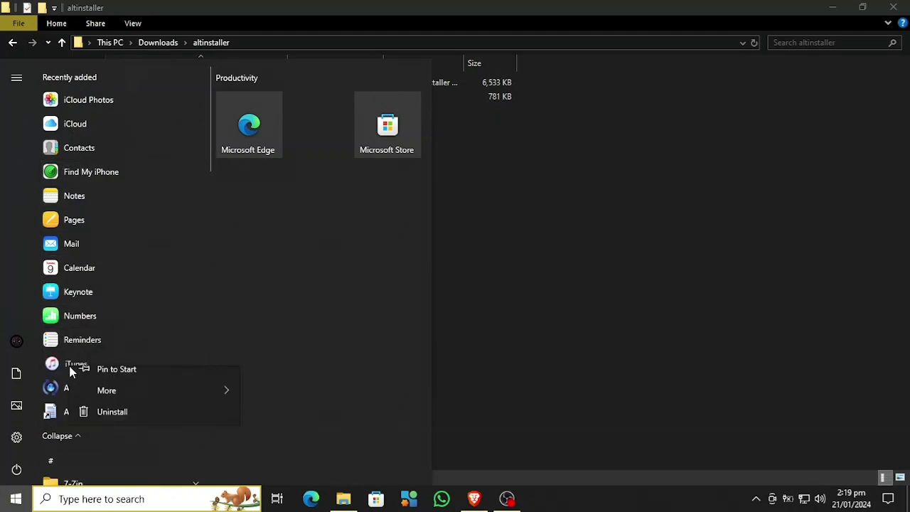
pyautogui.moveTo(125, 403)
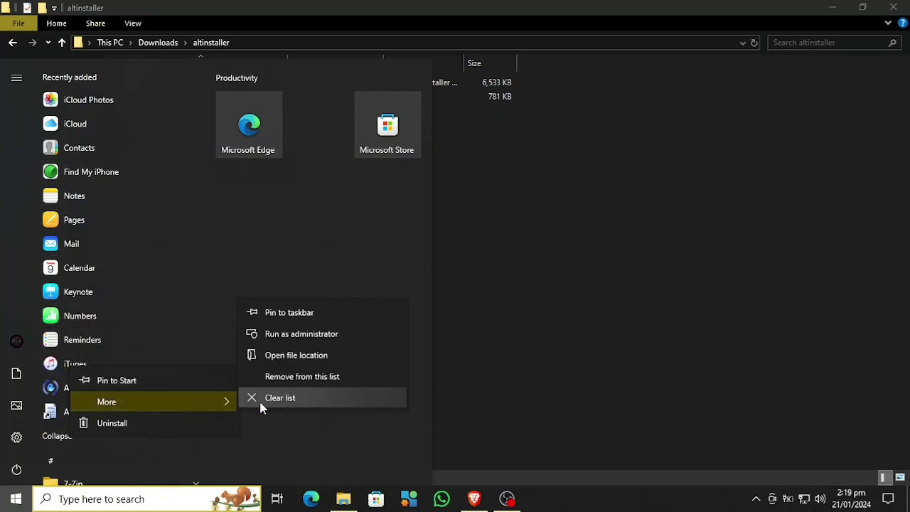
pyautogui.click(288, 336)
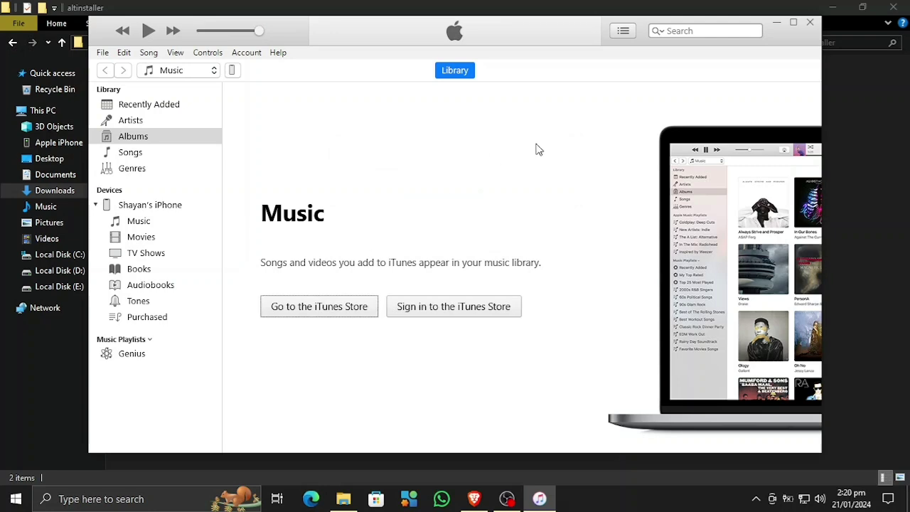
pyautogui.click(793, 23)
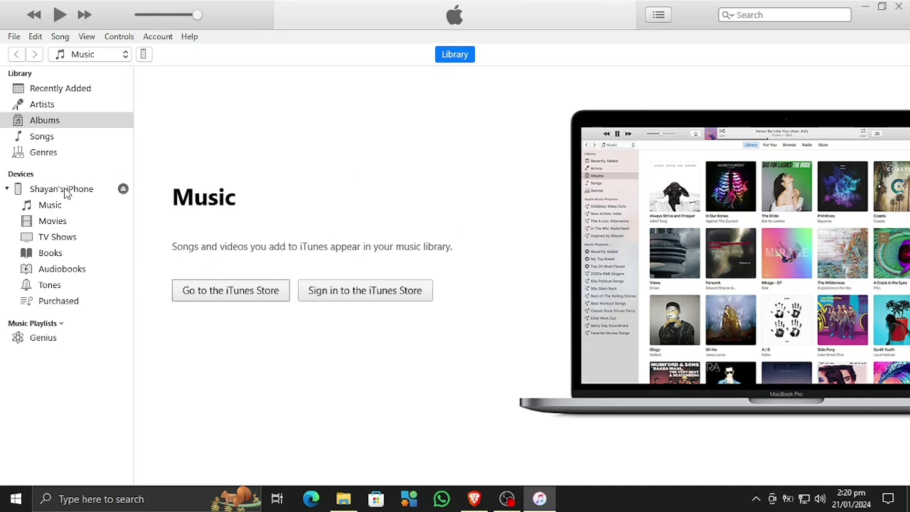
# Sign in to the iTunes Store with the Apple ID and account password, and go to the store.
pyautogui.click(349, 291)
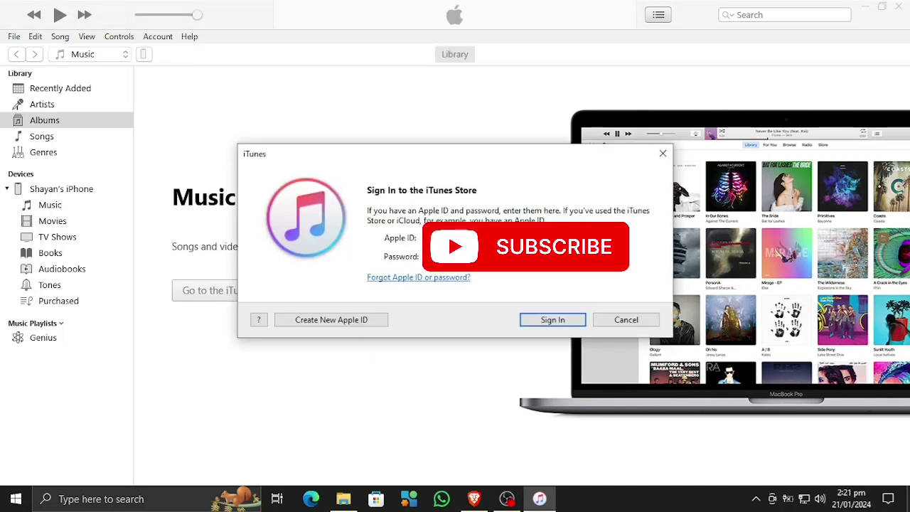
pyautogui.click(548, 325)
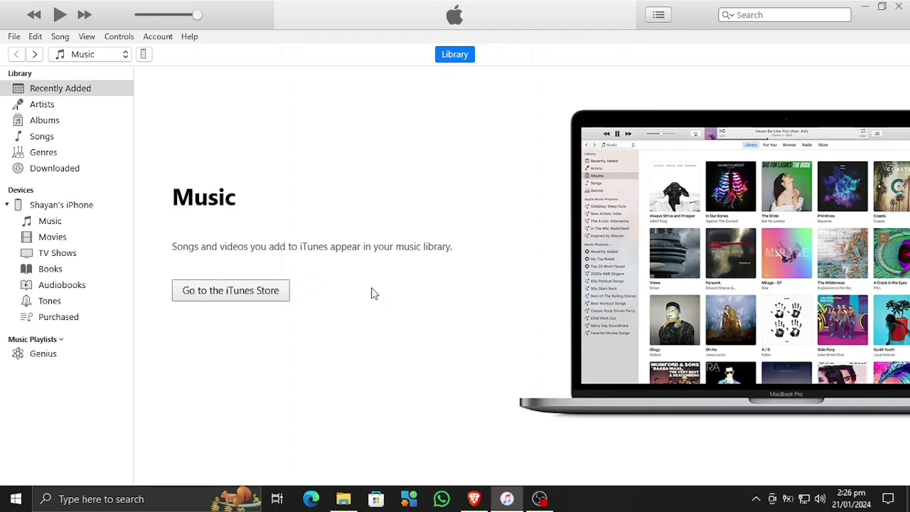
pyautogui.click(240, 294)
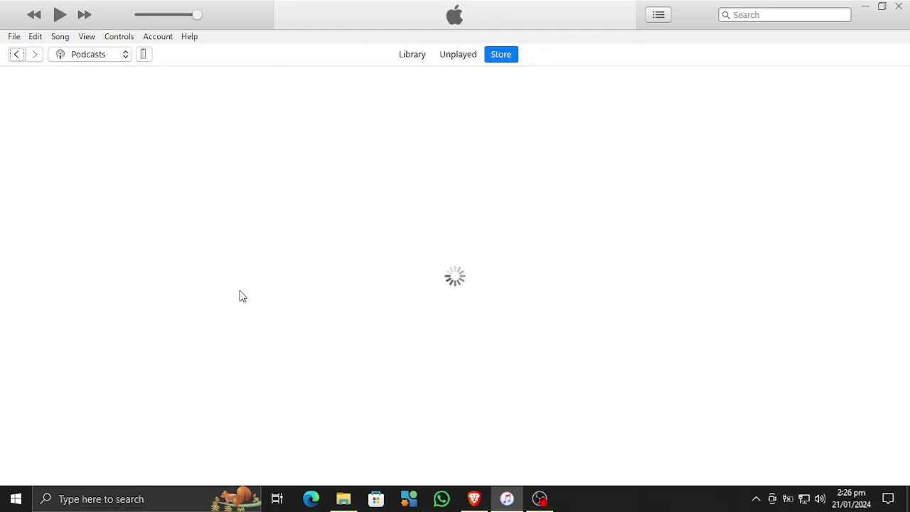
# Enable syncing over Wi-Fi in the connected iPhone's summary options, and sync the device.
pyautogui.click(144, 55)
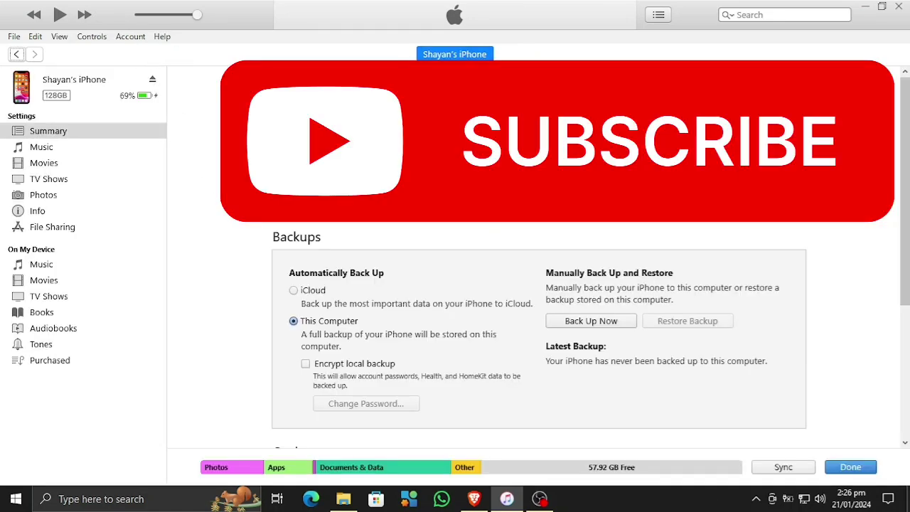
pyautogui.scroll(-5, 220, 186)
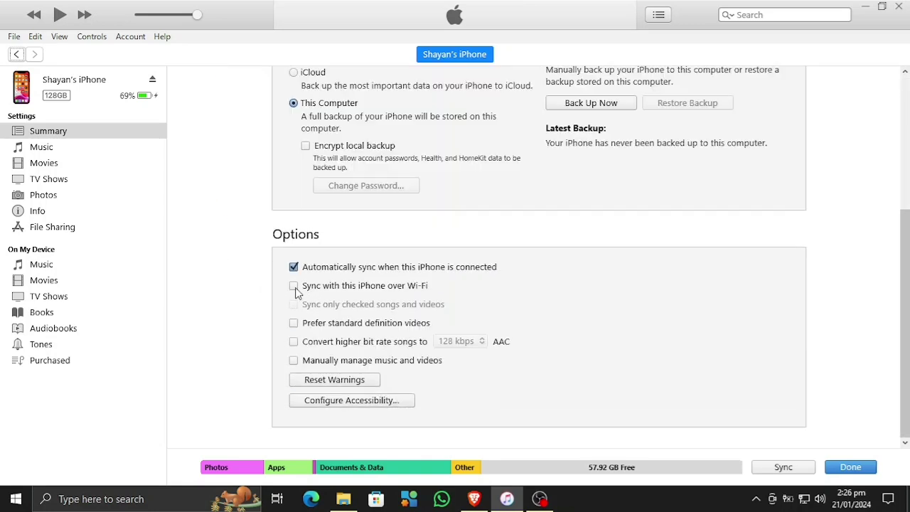
pyautogui.click(329, 290)
pyautogui.click(754, 464)
pyautogui.click(782, 467)
# Have AltServer install AltStore on the connected iPhone, authenticating with the Apple ID and account password.
pyautogui.click(756, 498)
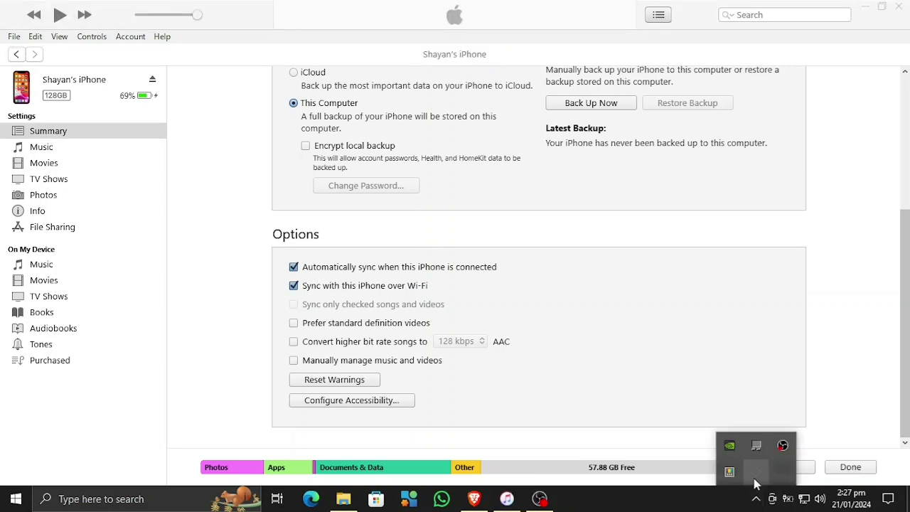
pyautogui.click(755, 480)
pyautogui.moveTo(716, 432)
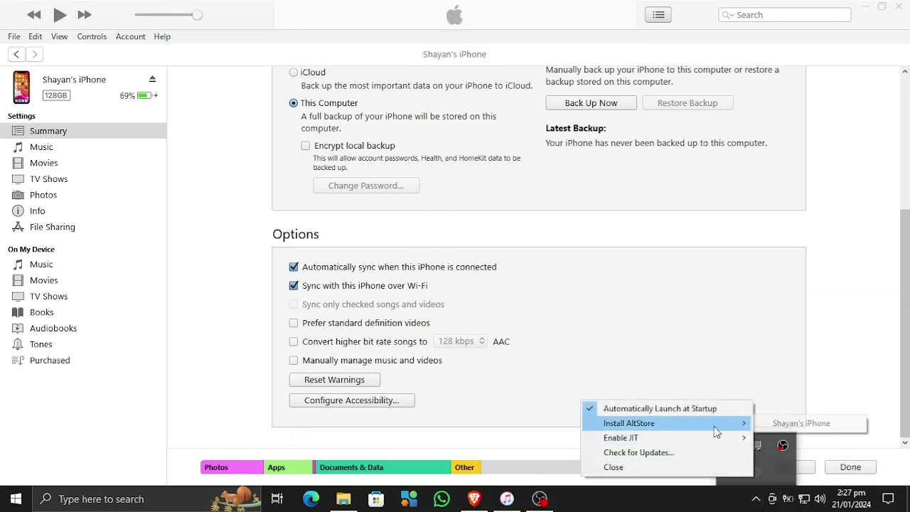
pyautogui.click(791, 423)
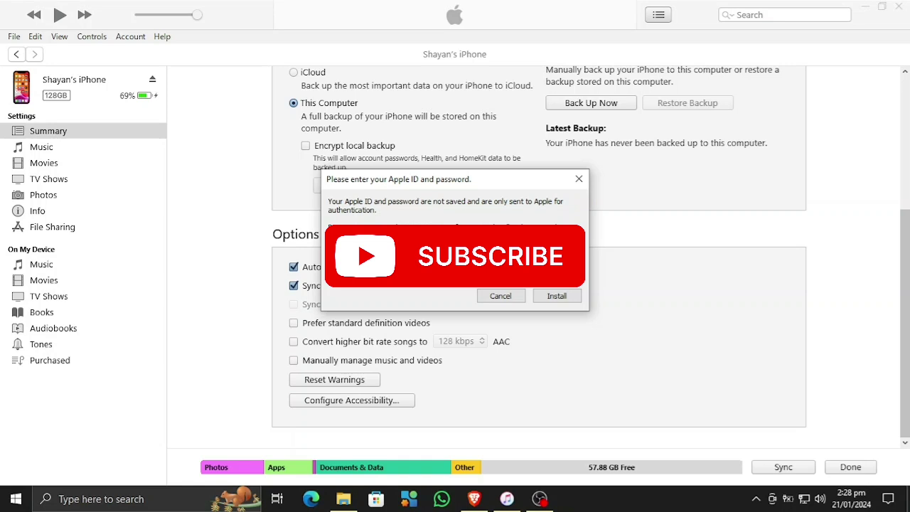
pyautogui.click(555, 295)
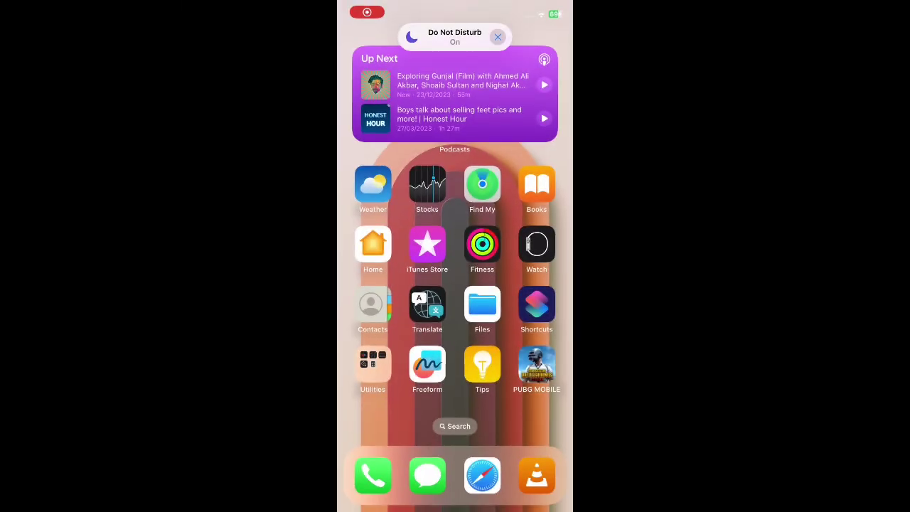
# On the iPhone, try to launch AltStore from the App Library's Recently Added group, and dismiss the alert.
pyautogui.moveTo(526, 298); pyautogui.dragTo(384, 298)
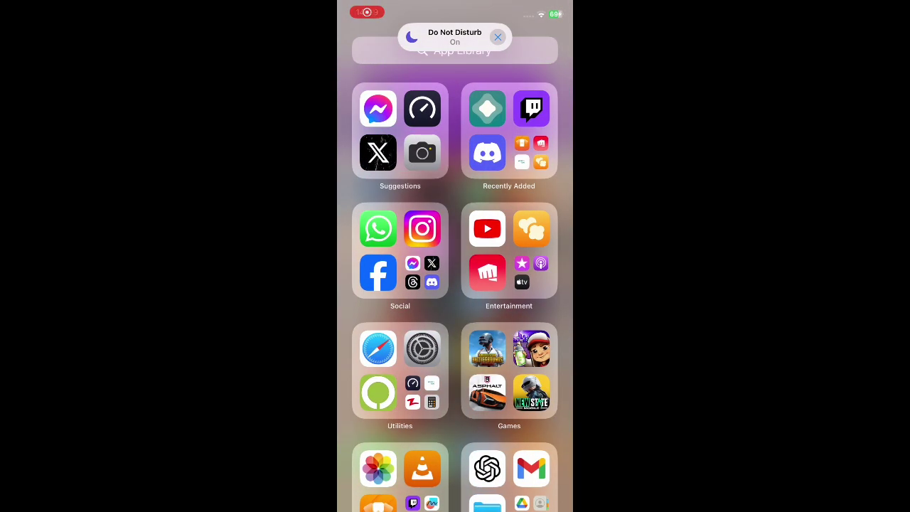
pyautogui.click(488, 108)
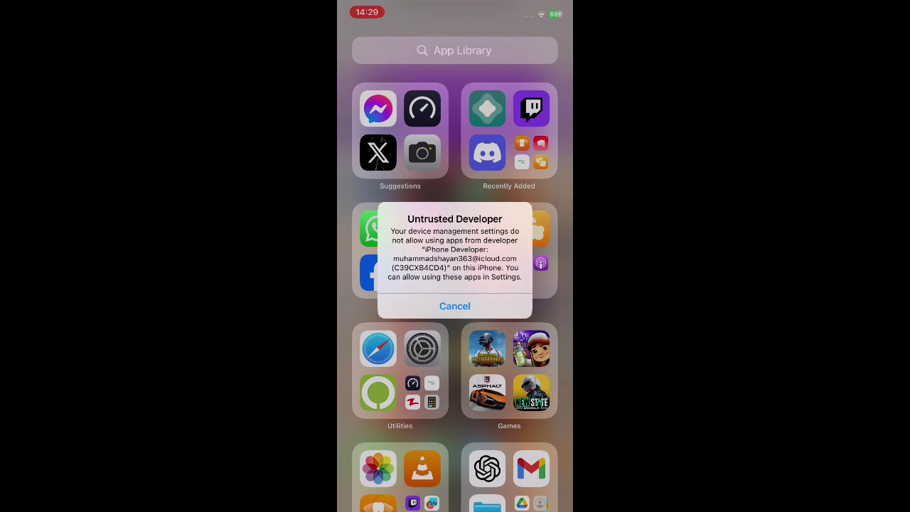
pyautogui.click(454, 306)
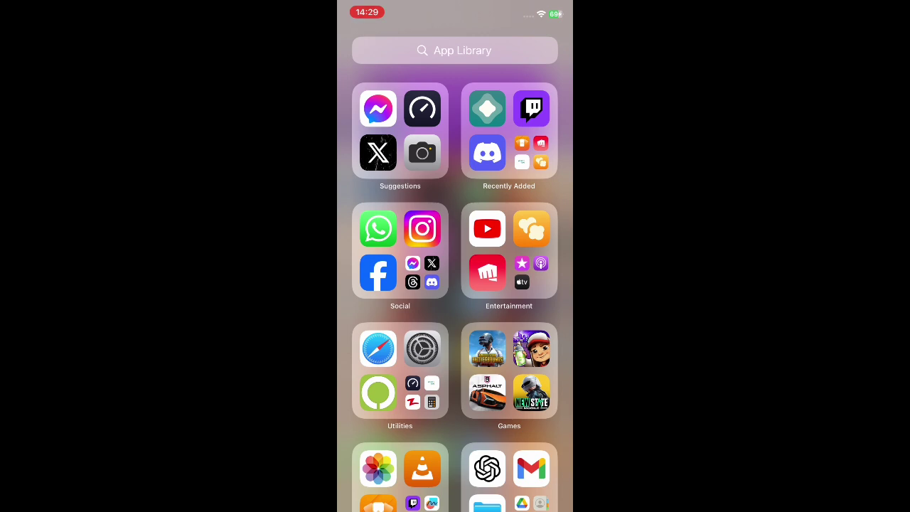
# In the iPhone's VPN & Device Management settings, trust the Apple ID listed as AltStore's developer.
pyautogui.click(422, 348)
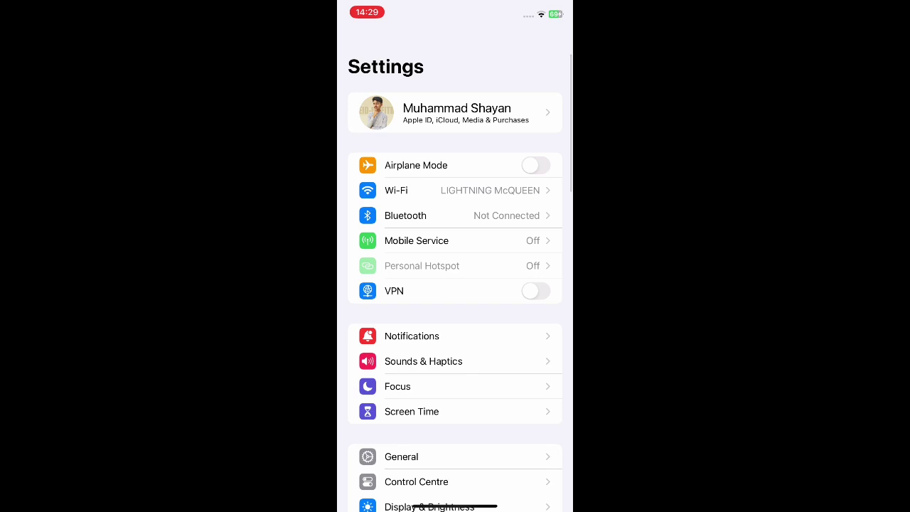
pyautogui.click(401, 457)
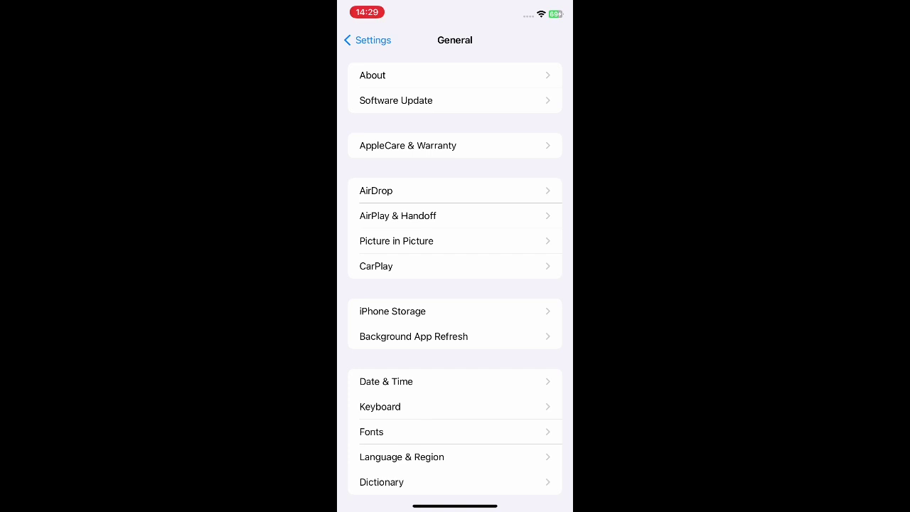
pyautogui.scroll(-5, 455, 271)
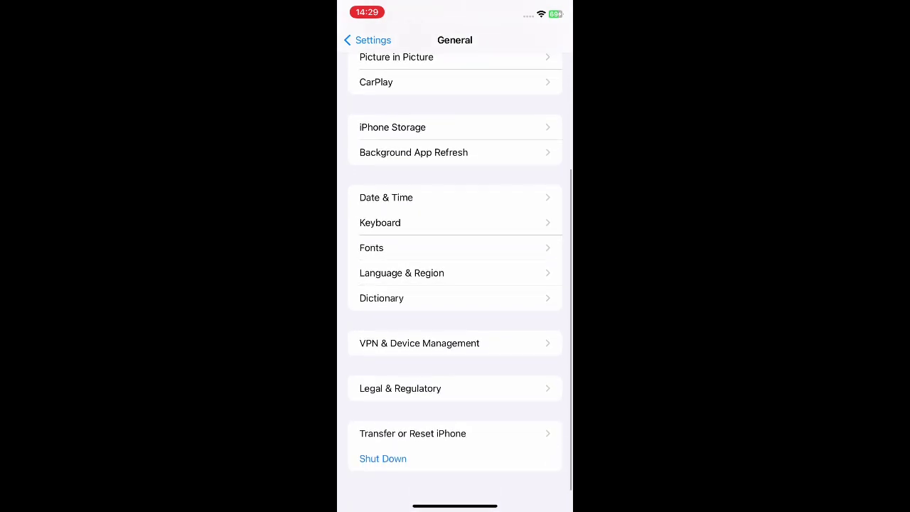
pyautogui.scroll(5, 455, 271)
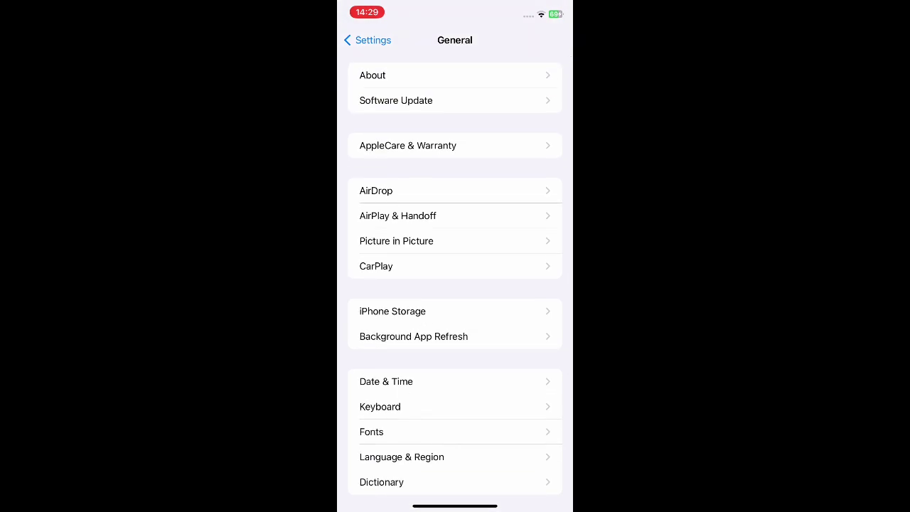
pyautogui.scroll(-3, 455, 284)
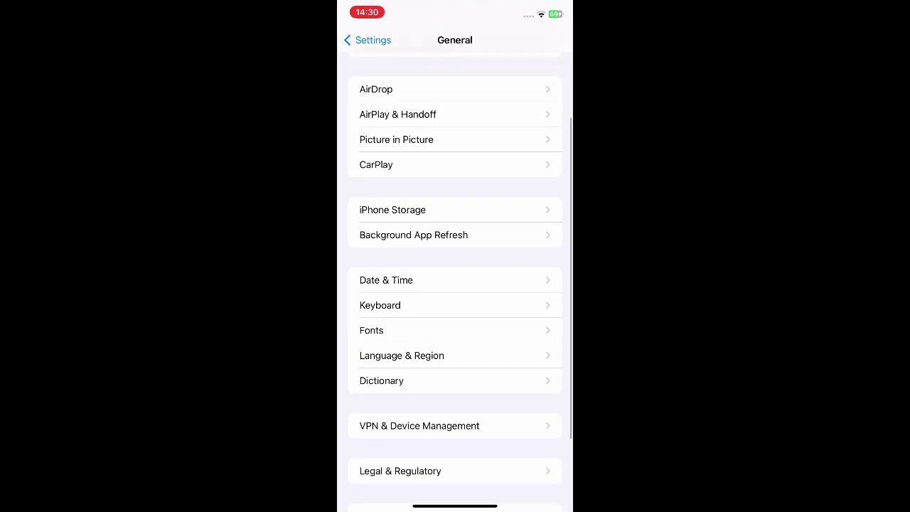
pyautogui.click(420, 425)
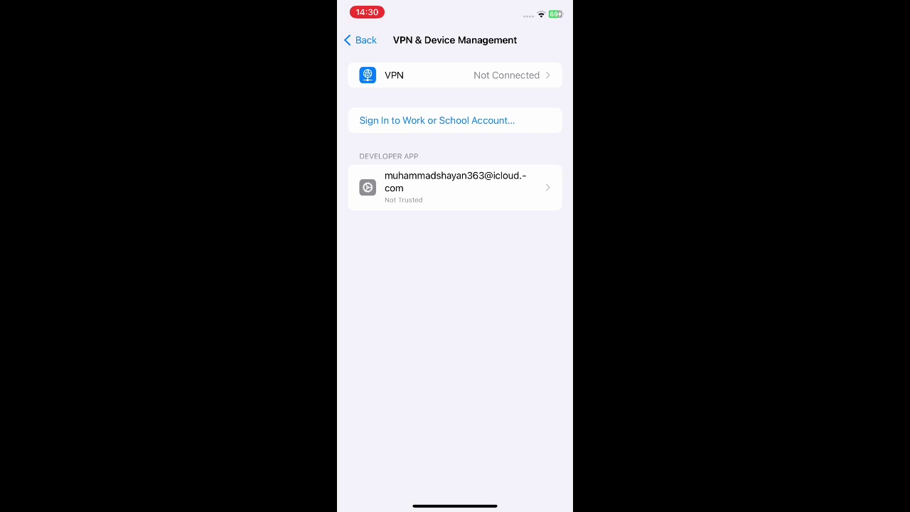
pyautogui.click(455, 187)
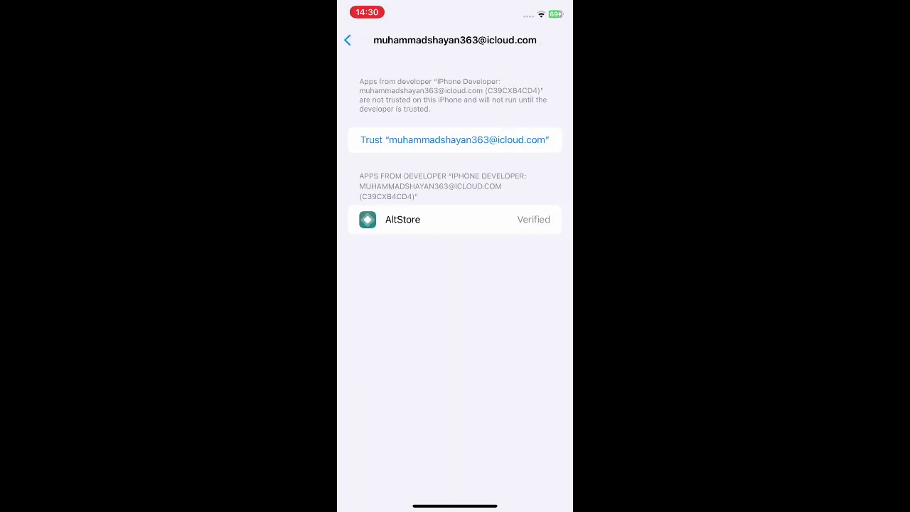
pyautogui.click(455, 140)
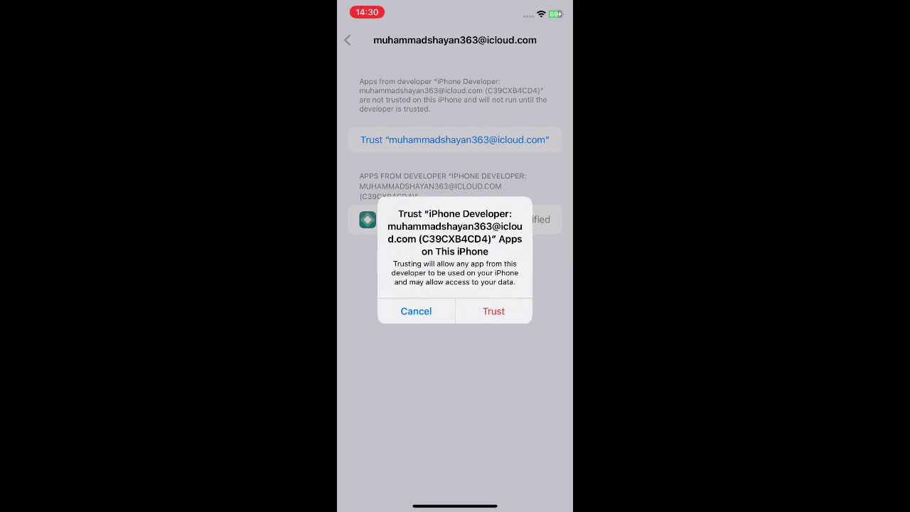
pyautogui.click(493, 311)
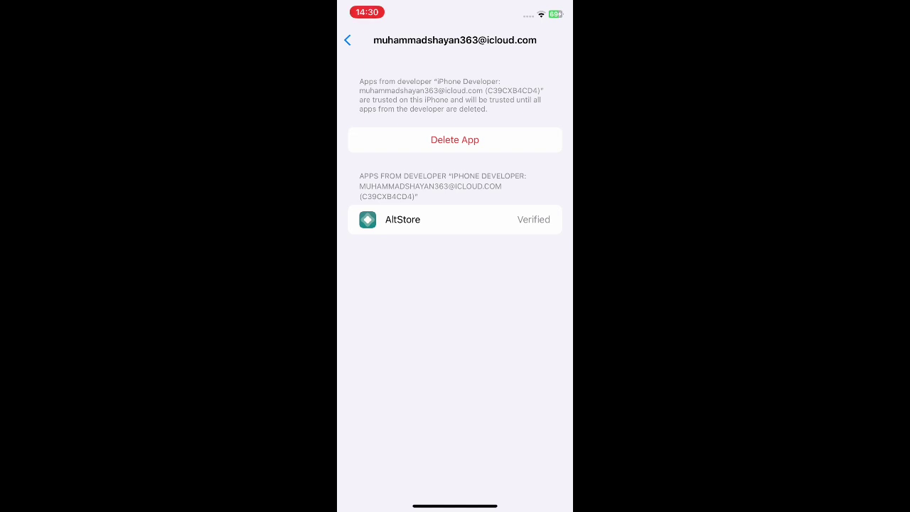
pyautogui.click(348, 40)
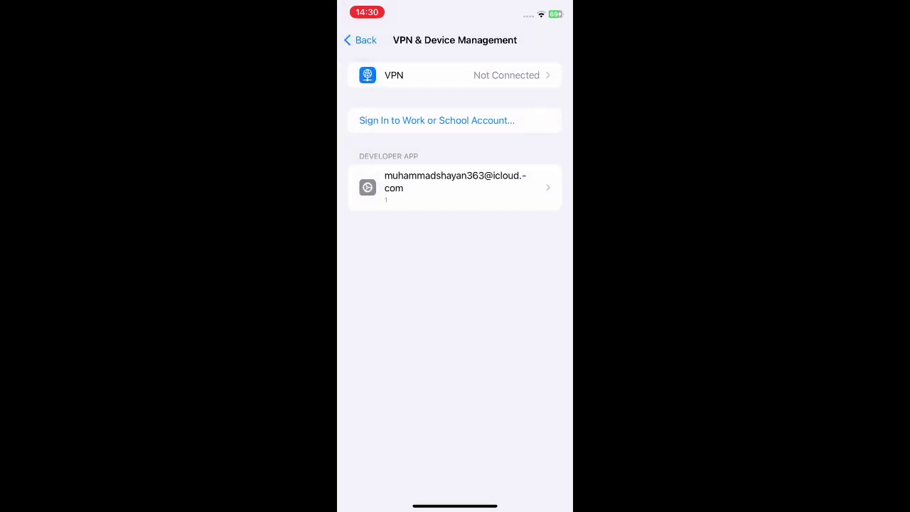
pyautogui.click(360, 40)
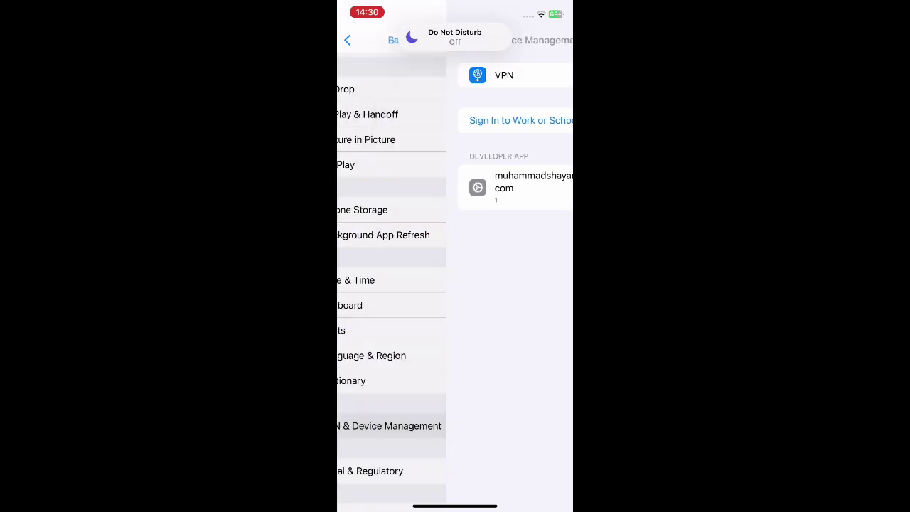
# Turn on Developer Mode in the iPhone's Privacy & Security settings.
pyautogui.scroll(-3, 455, 284)
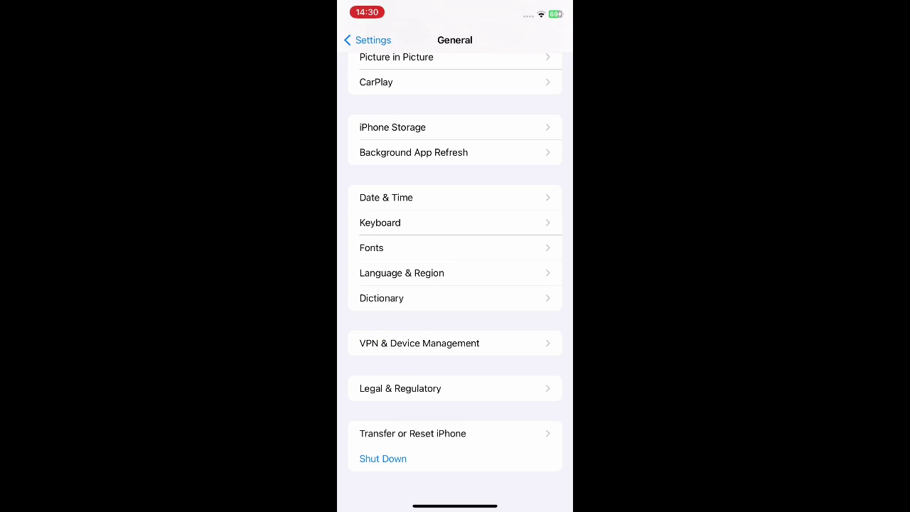
pyautogui.click(360, 40)
pyautogui.scroll(-5, 455, 284)
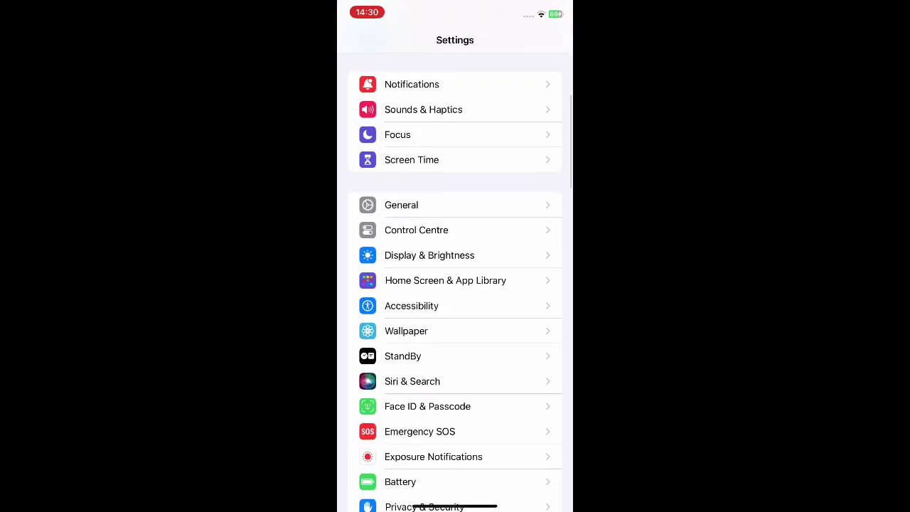
pyautogui.click(424, 285)
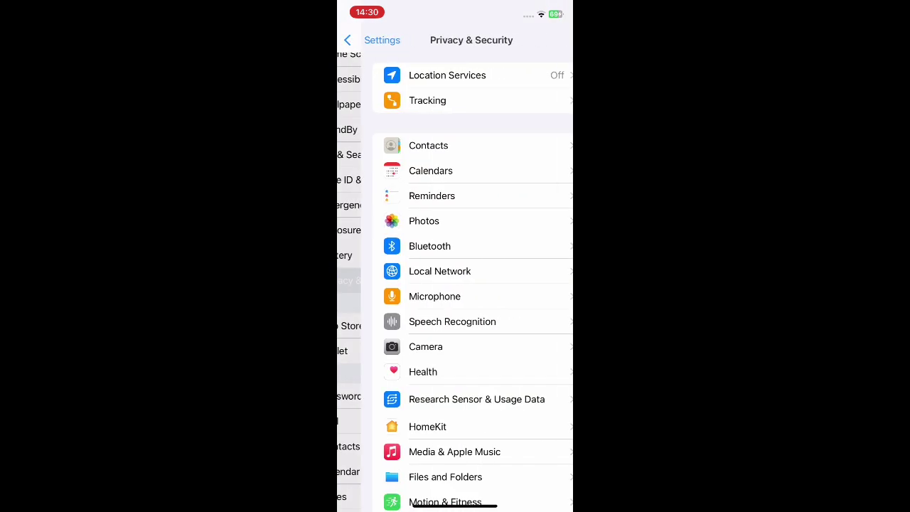
pyautogui.scroll(-10, 455, 284)
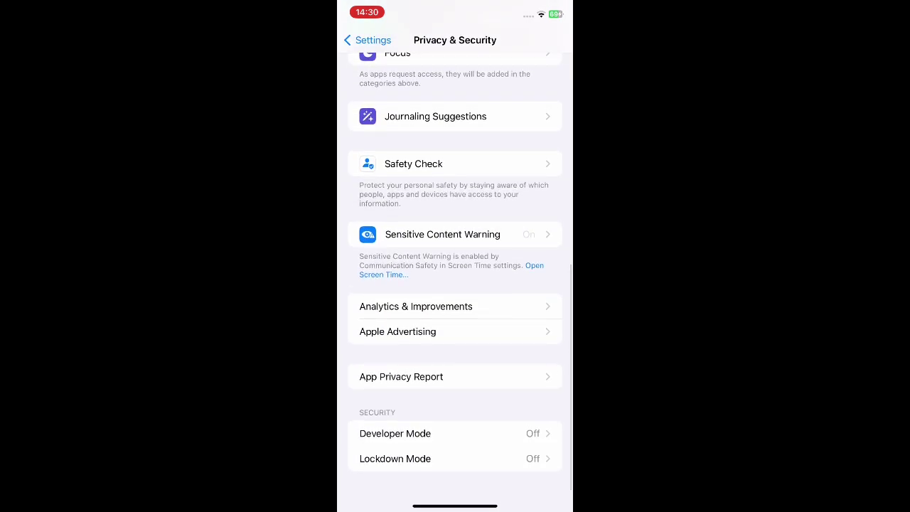
pyautogui.click(395, 433)
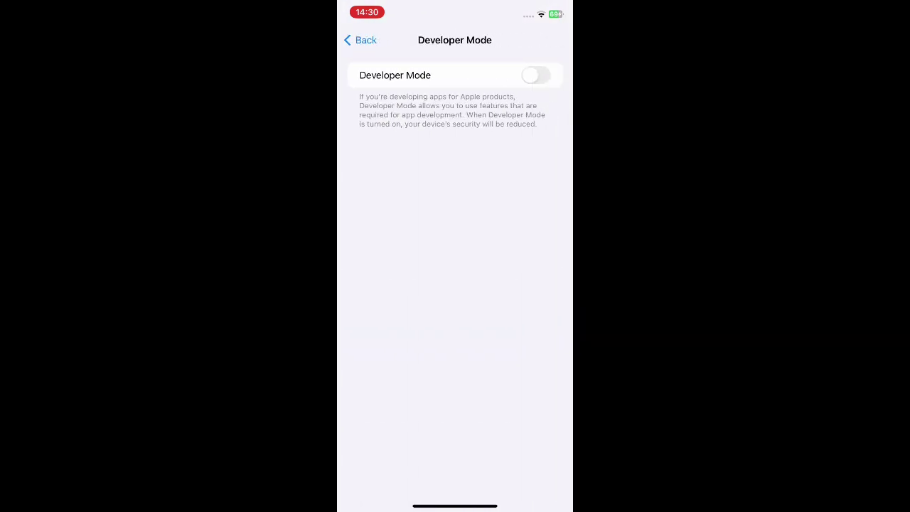
pyautogui.click(535, 75)
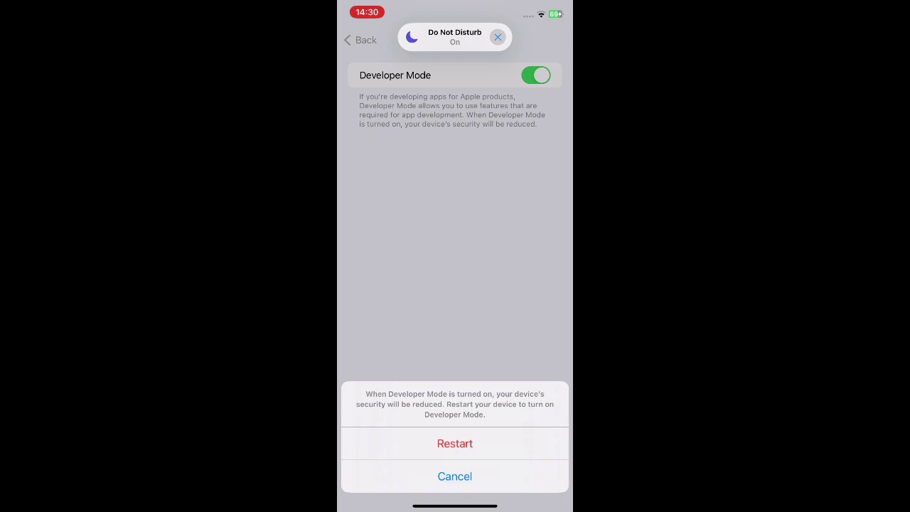
pyautogui.moveTo(540, 6); pyautogui.dragTo(540, 284)
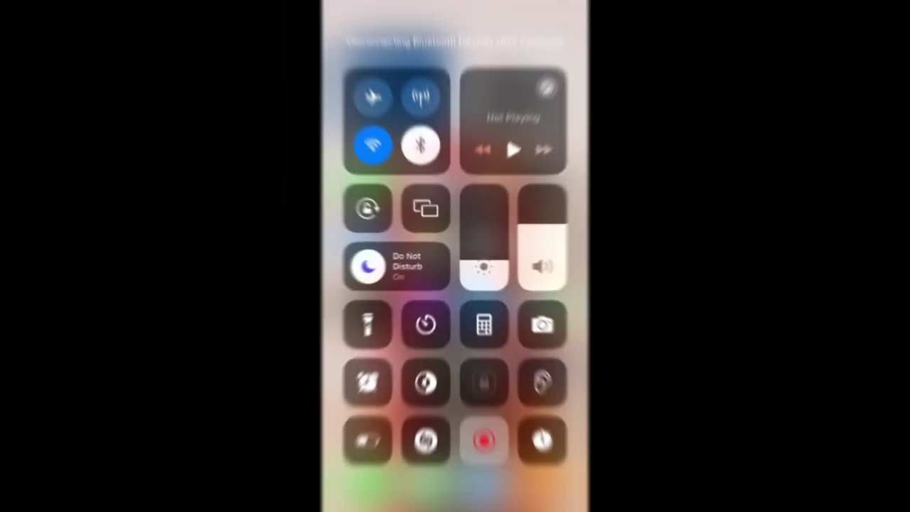
pyautogui.moveTo(455, 506); pyautogui.dragTo(455, 284)
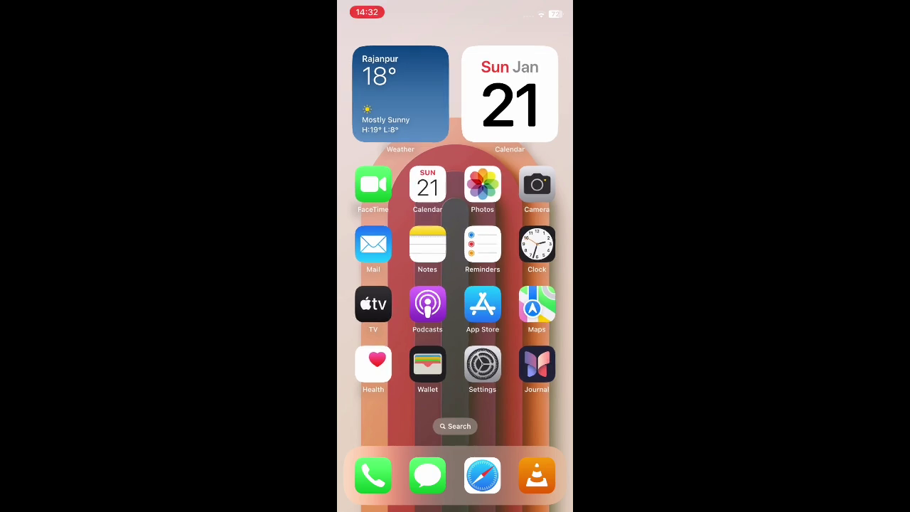
# Check the Developer Mode status in the Privacy & Security settings, and return to the home screen.
pyautogui.click(483, 365)
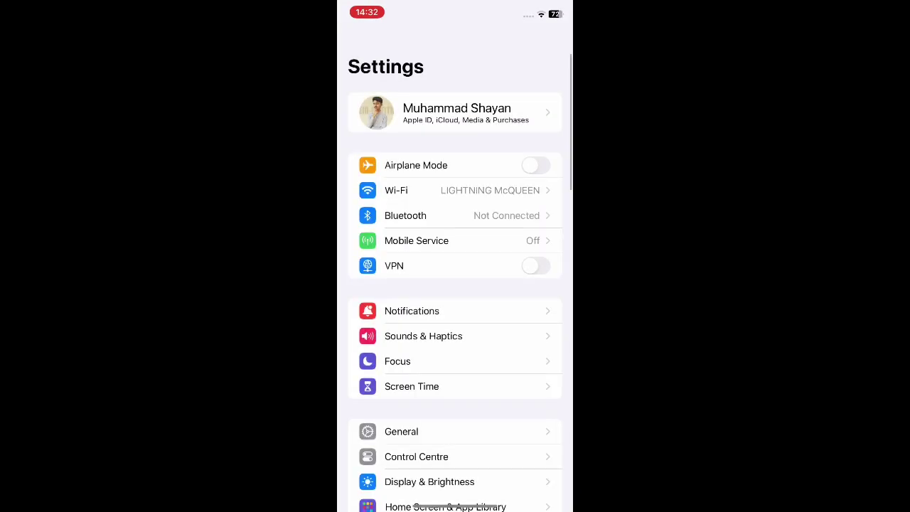
pyautogui.scroll(-10, 455, 284)
pyautogui.click(426, 106)
pyautogui.scroll(-10, 455, 284)
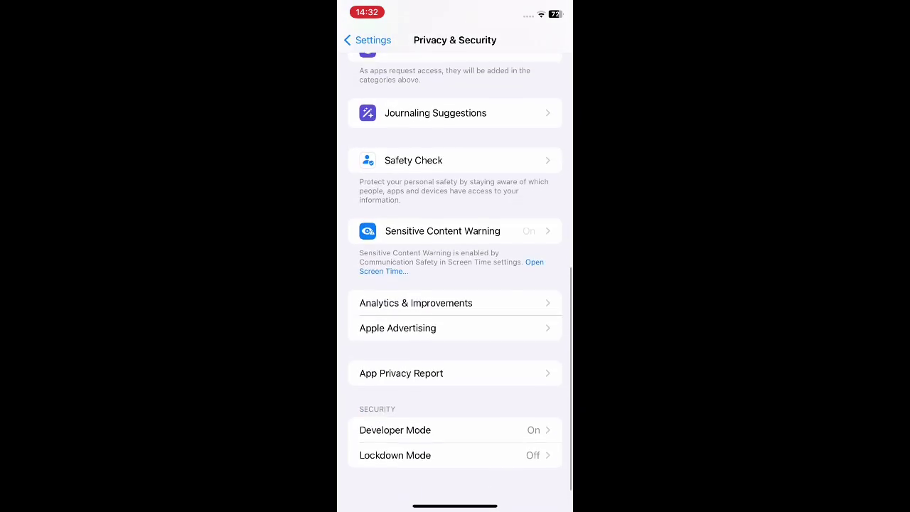
pyautogui.click(426, 429)
pyautogui.moveTo(455, 506); pyautogui.dragTo(455, 320)
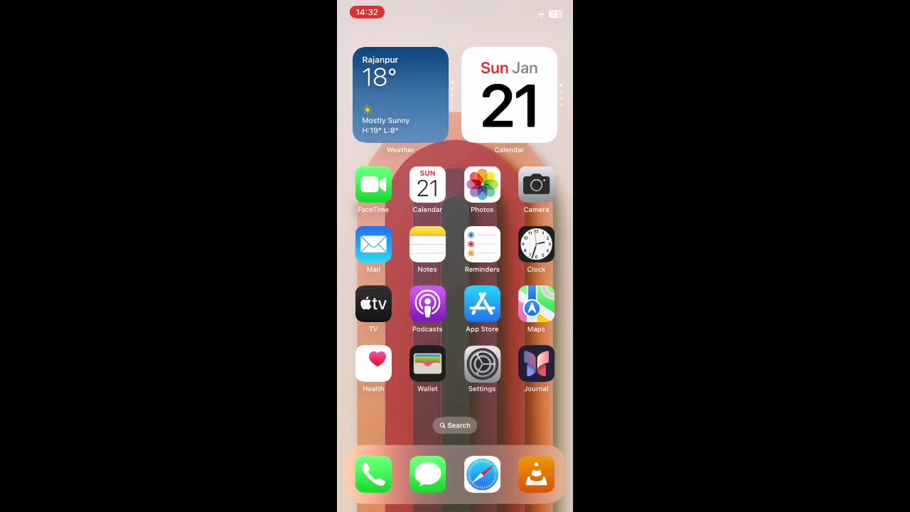
# Launch AltStore from the App Library's Recently Added group, and allow it to connect to devices on the local network.
pyautogui.moveTo(526, 285); pyautogui.dragTo(384, 285)
pyautogui.moveTo(527, 285); pyautogui.dragTo(384, 284)
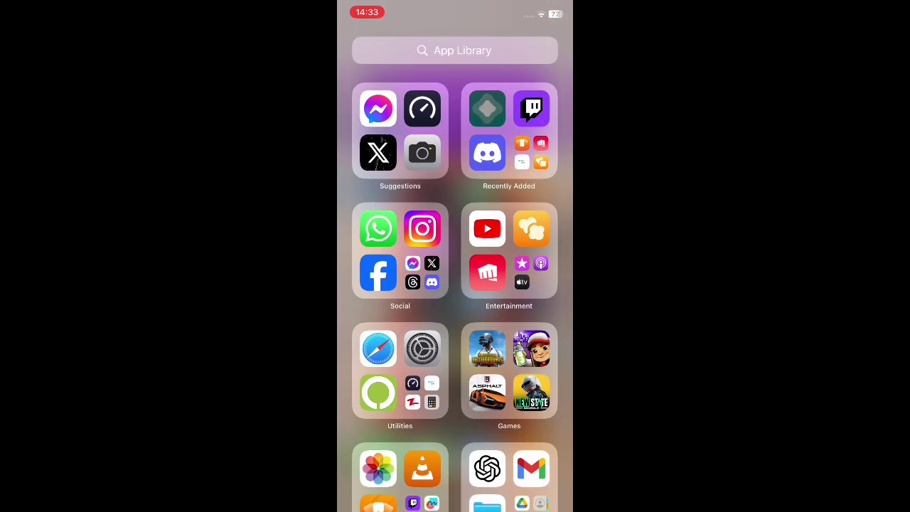
pyautogui.click(487, 108)
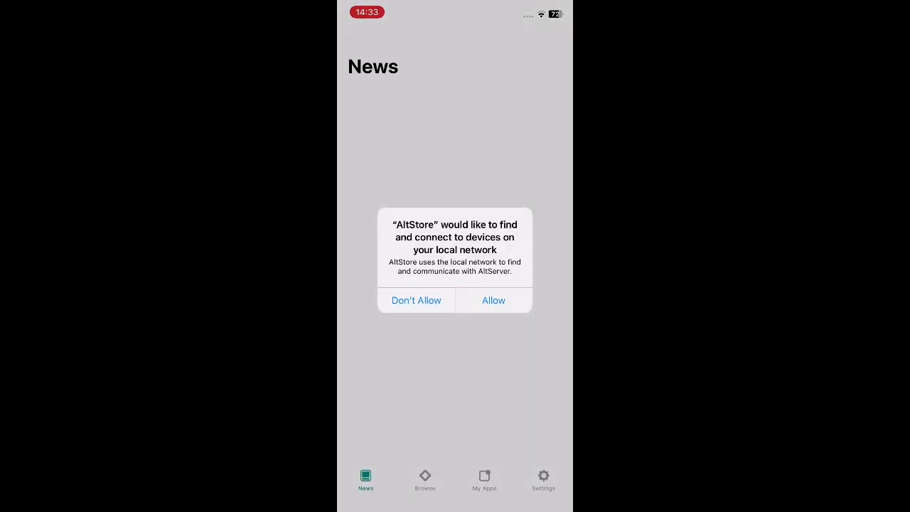
pyautogui.click(494, 300)
pyautogui.click(493, 298)
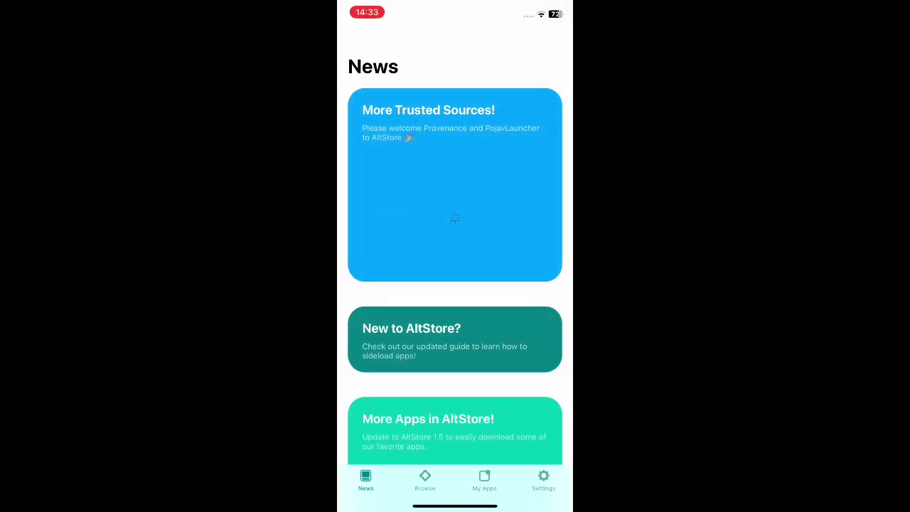
# Look through AltStore's news feed and its list of apps available to browse.
pyautogui.scroll(-3, 455, 285)
pyautogui.scroll(4, 455, 284)
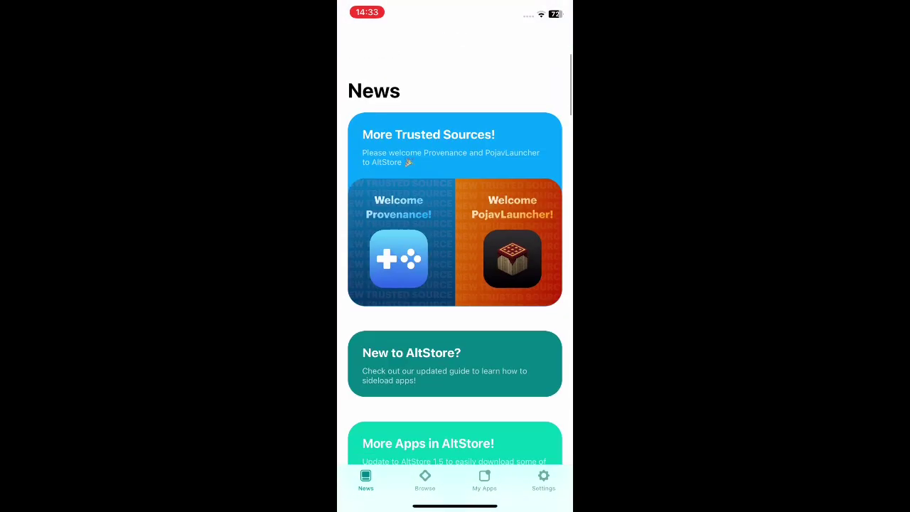
pyautogui.scroll(-5, 455, 284)
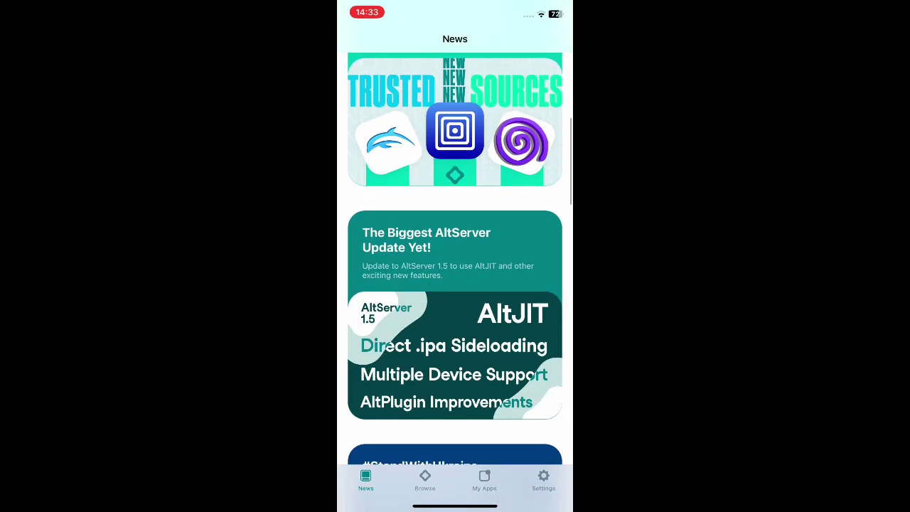
pyautogui.scroll(-10, 455, 284)
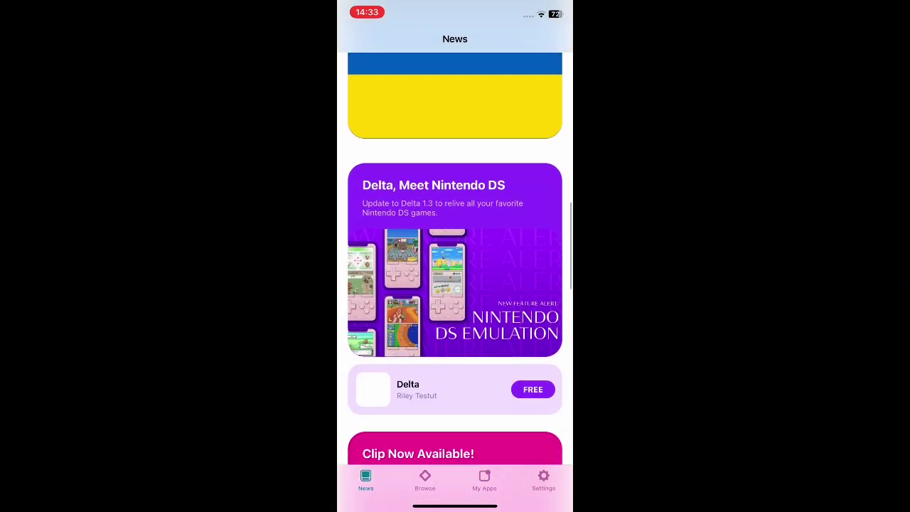
pyautogui.scroll(-10, 455, 284)
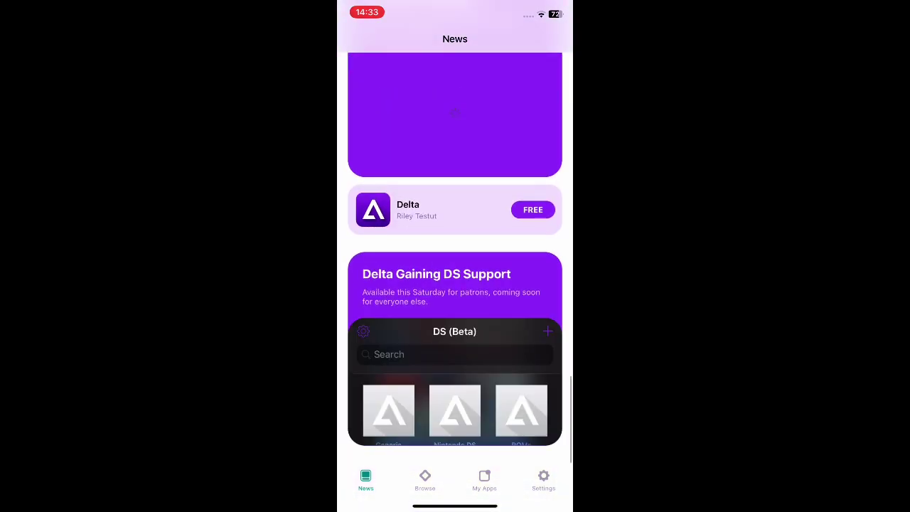
pyautogui.scroll(3, 455, 285)
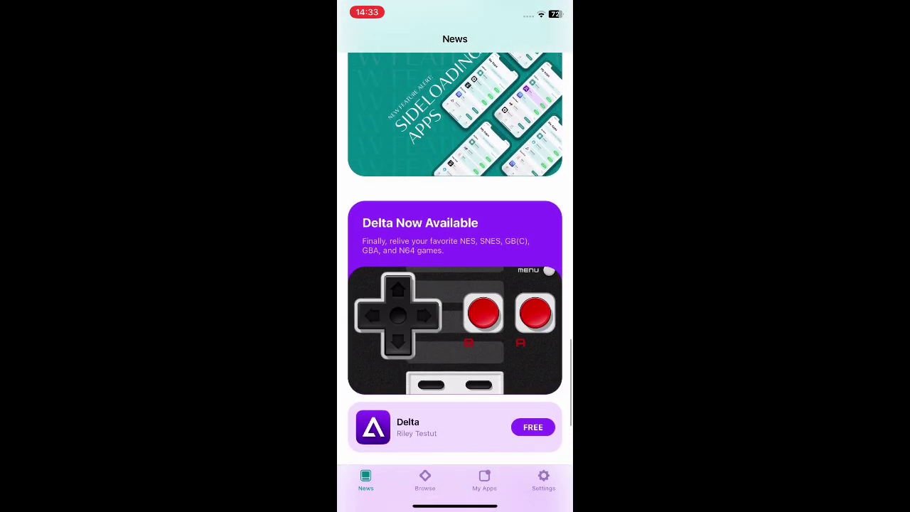
pyautogui.scroll(2, 455, 284)
pyautogui.scroll(15, 455, 284)
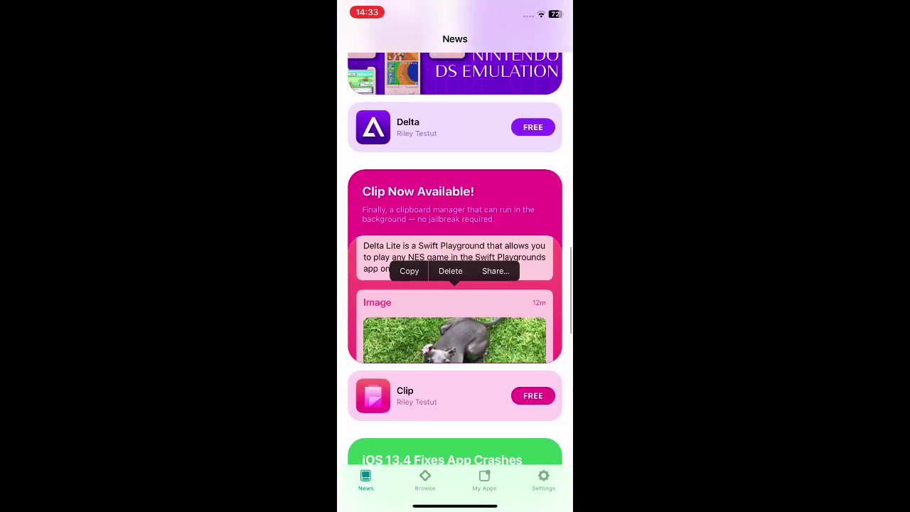
pyautogui.click(424, 481)
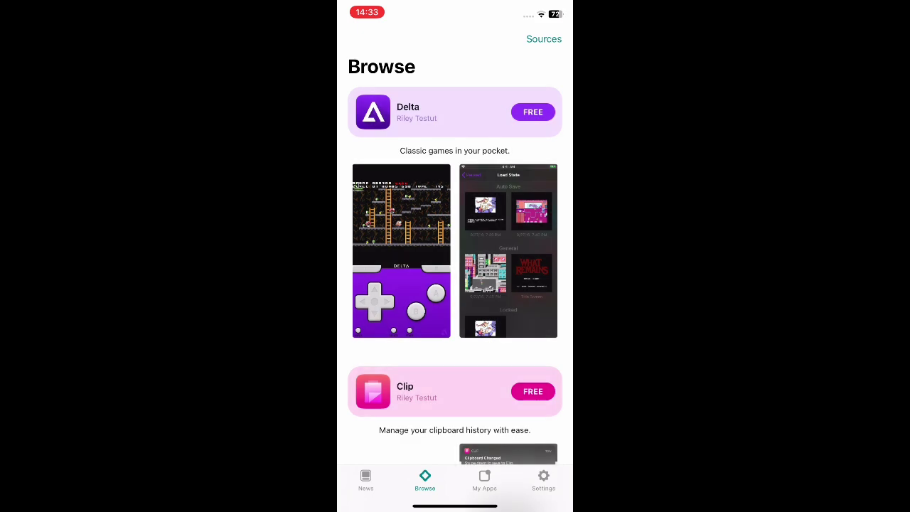
pyautogui.scroll(-3, 455, 285)
pyautogui.scroll(5, 455, 284)
# Refresh all installed apps in AltStore's My Apps, and dismiss the How it works guide.
pyautogui.click(484, 481)
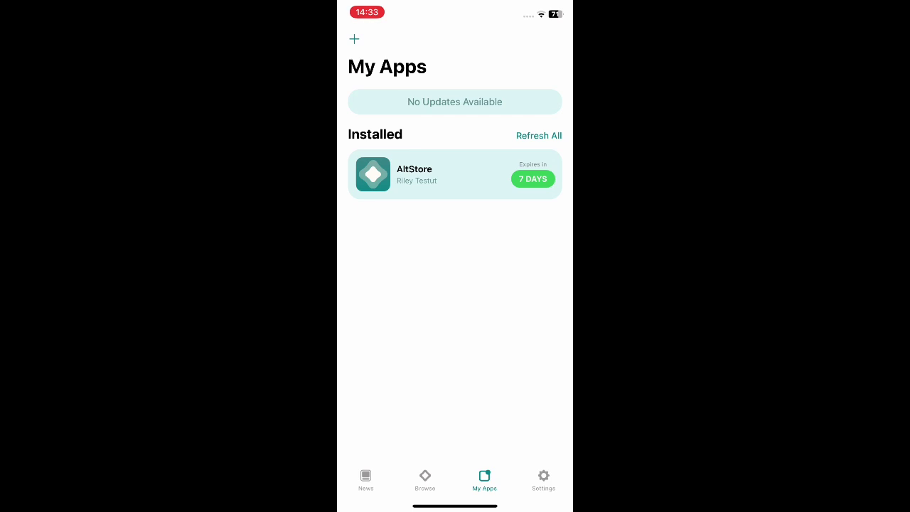
pyautogui.click(539, 135)
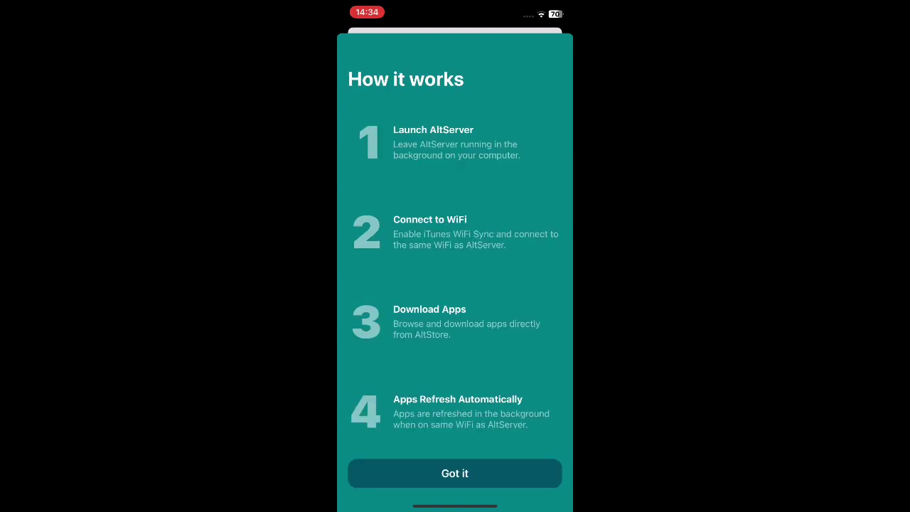
pyautogui.click(455, 473)
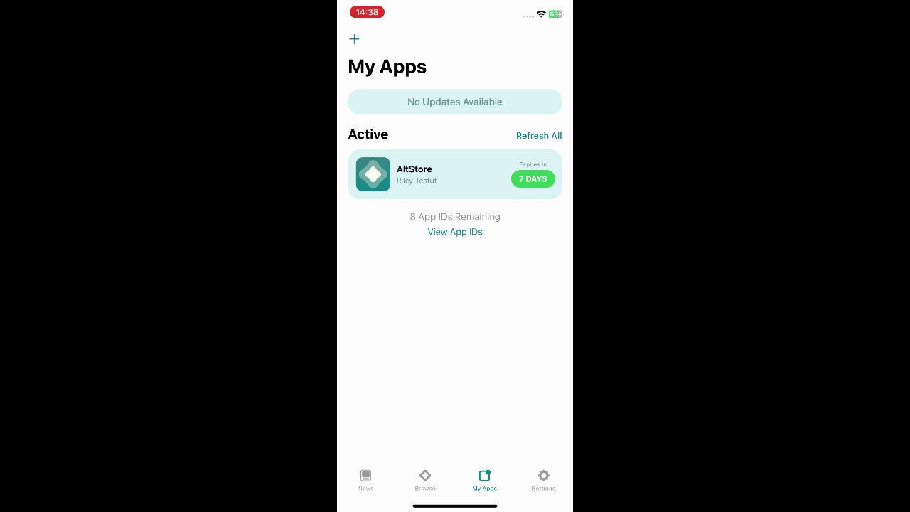
# Sideload uYouPlus_18.14.1_3.0.ipa from the recent files into AltStore, and launch the installed YouTube app from the App Library.
pyautogui.click(354, 39)
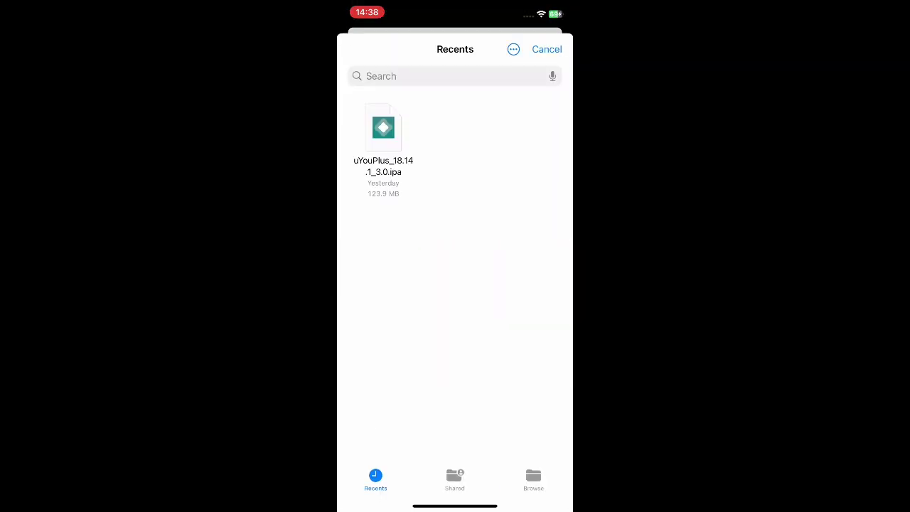
pyautogui.click(384, 128)
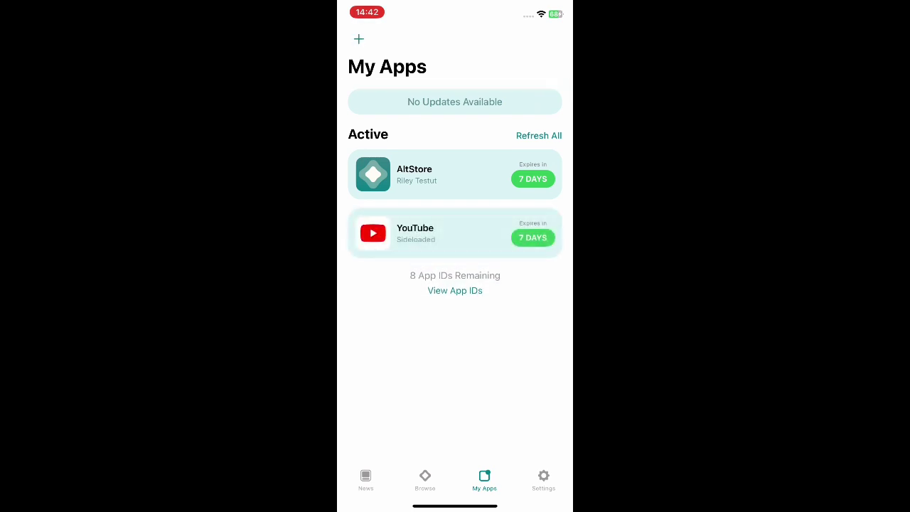
pyautogui.moveTo(455, 506); pyautogui.dragTo(455, 298)
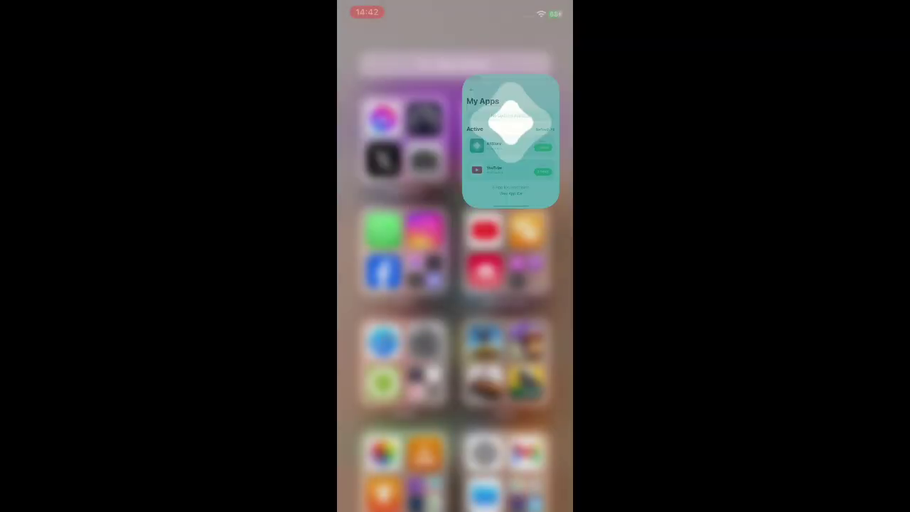
pyautogui.click(487, 108)
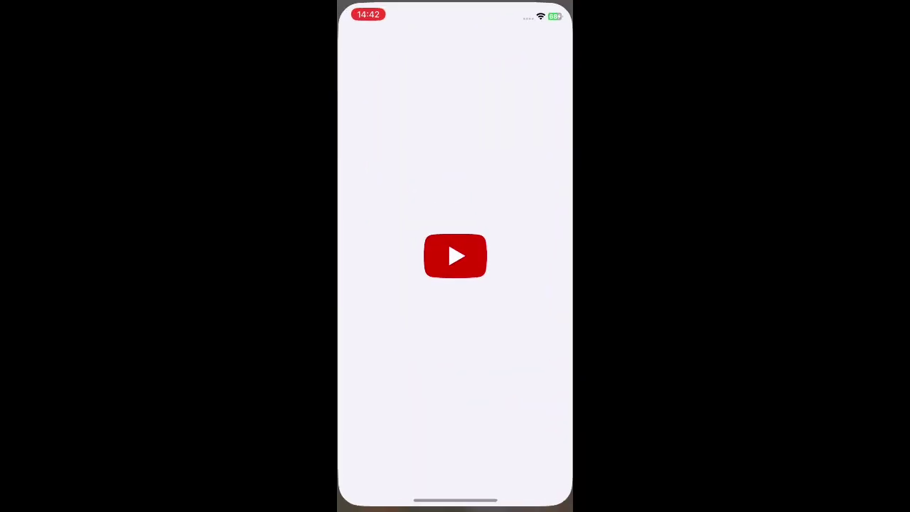